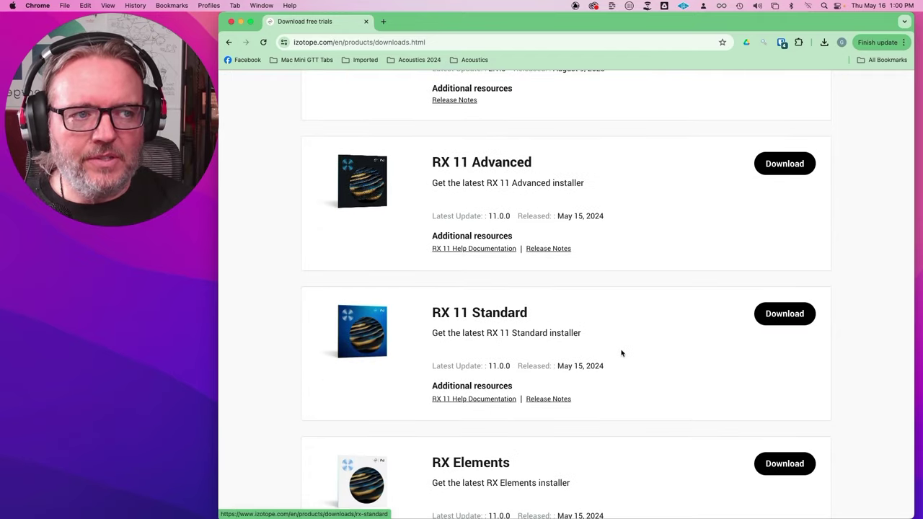
Step: Minimize the browser window and move the iZotope RX 11 Audio Editor icon among the Dock's audio apps near Adobe Audition
scroll(665, 348, "down", 1)
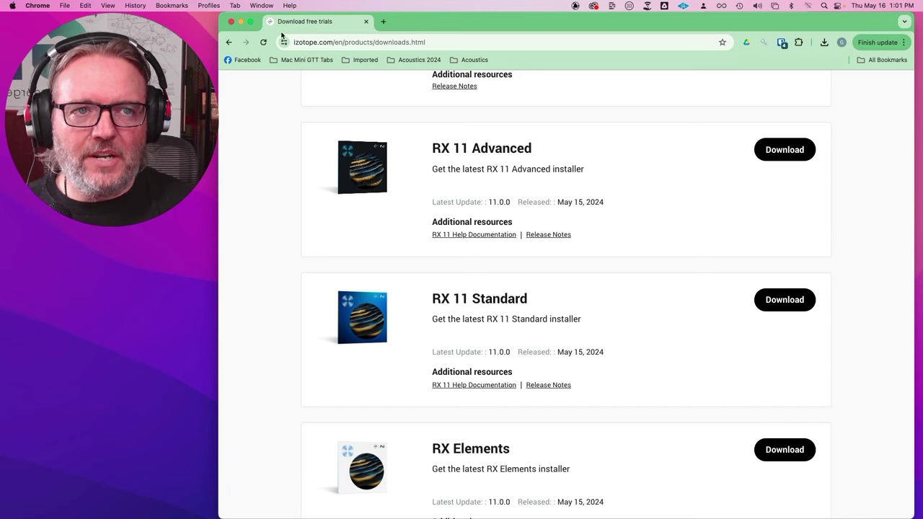
left_click(241, 23)
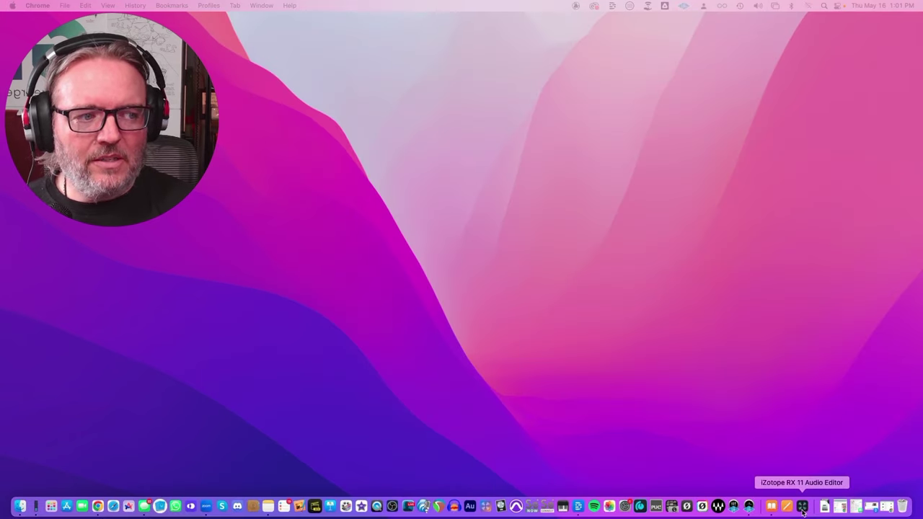
left_click_drag(802, 512, 501, 508)
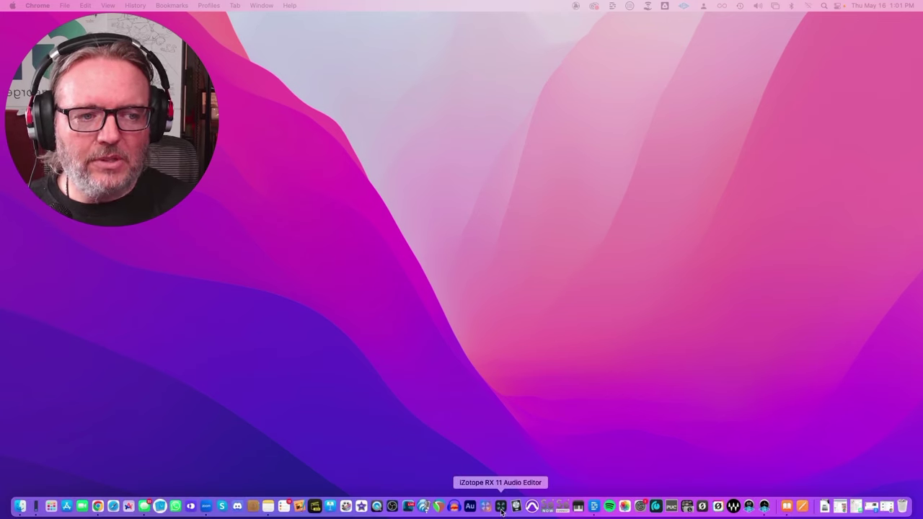
Step: Launch iZotope RX 11 Audio Editor, place its window near the middle of the desktop, and continue in trial mode
left_click(501, 506)
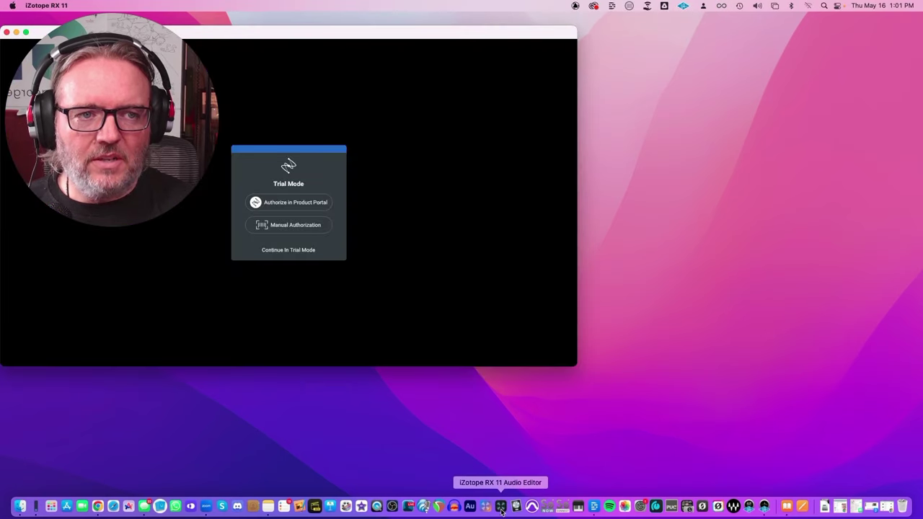
left_click_drag(383, 31, 634, 26)
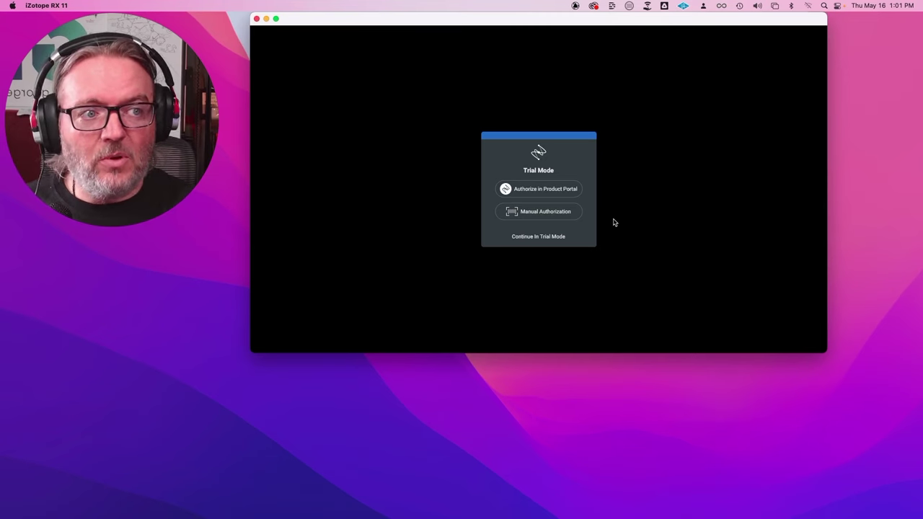
left_click(544, 240)
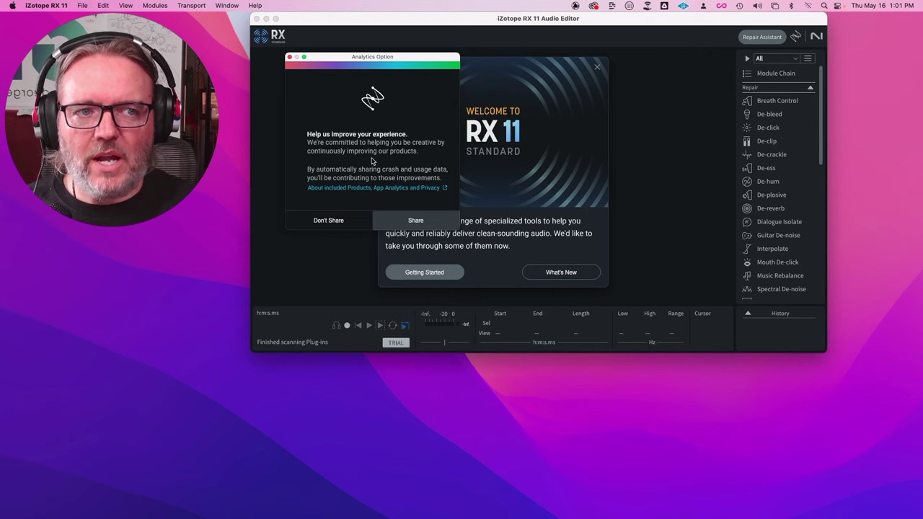
Step: Agree to share crash and usage data, and open the What's New tour from the welcome dialog
left_click(415, 221)
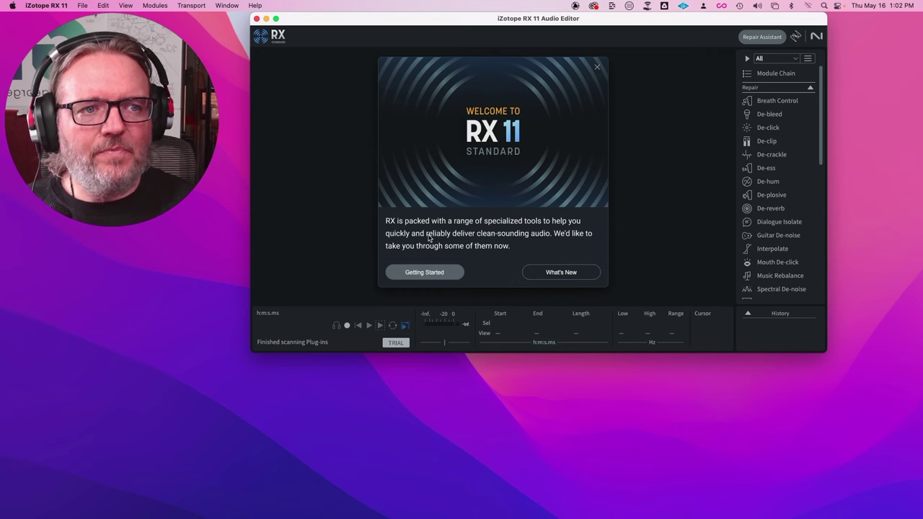
left_click(568, 274)
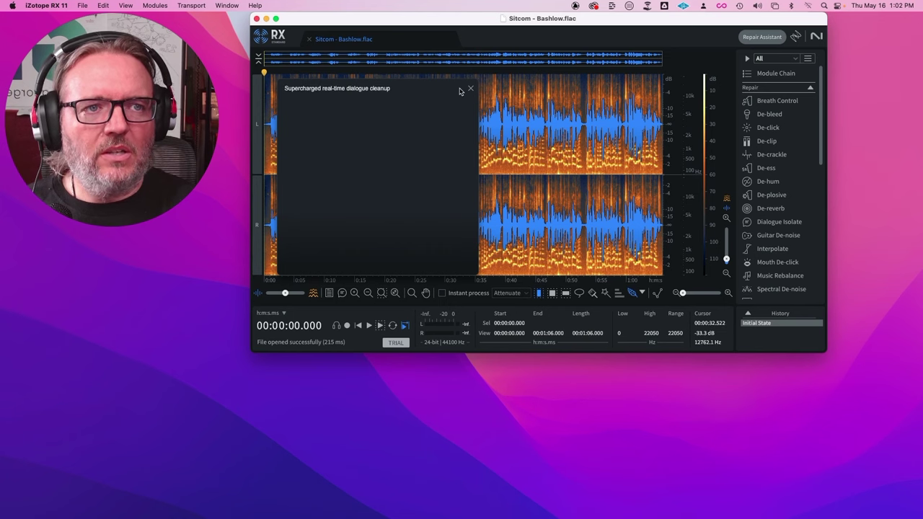
left_click(433, 84)
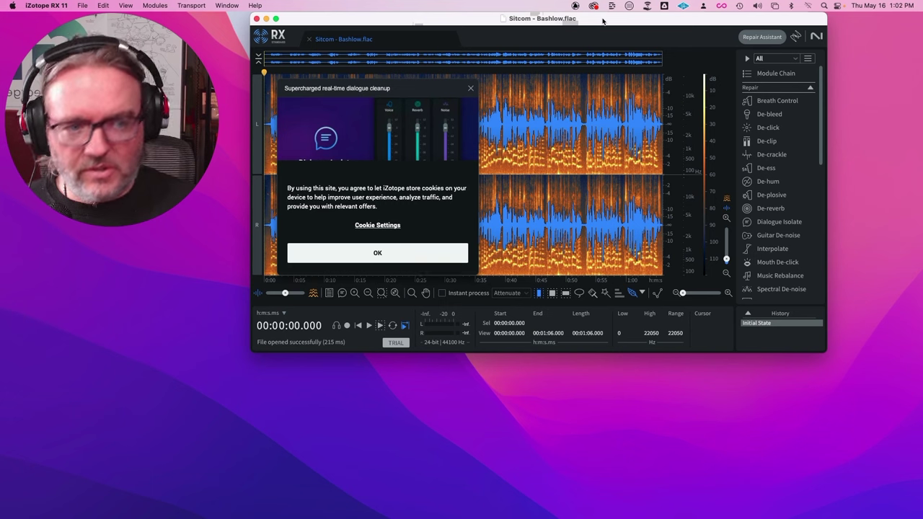
Step: Set the audio output device to RODECaster Pro II Main Multitrack in the preferences
key("super+comma")
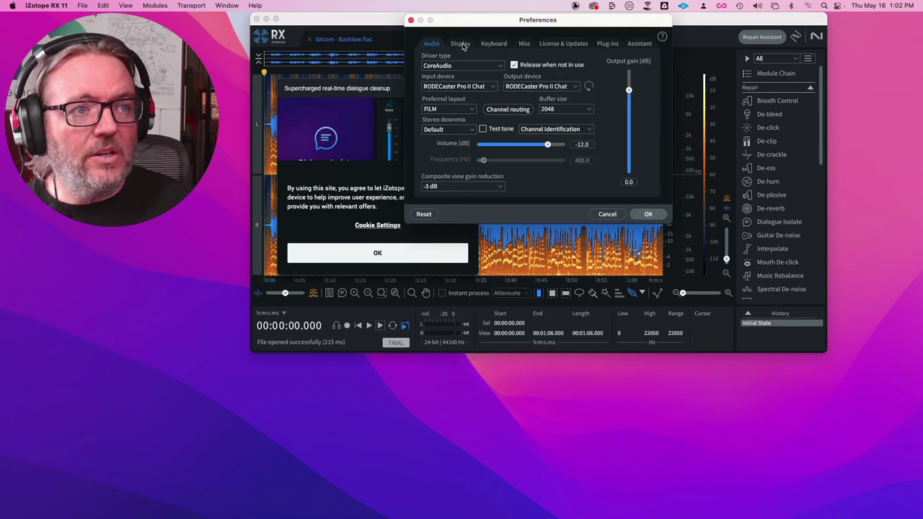
left_click(524, 89)
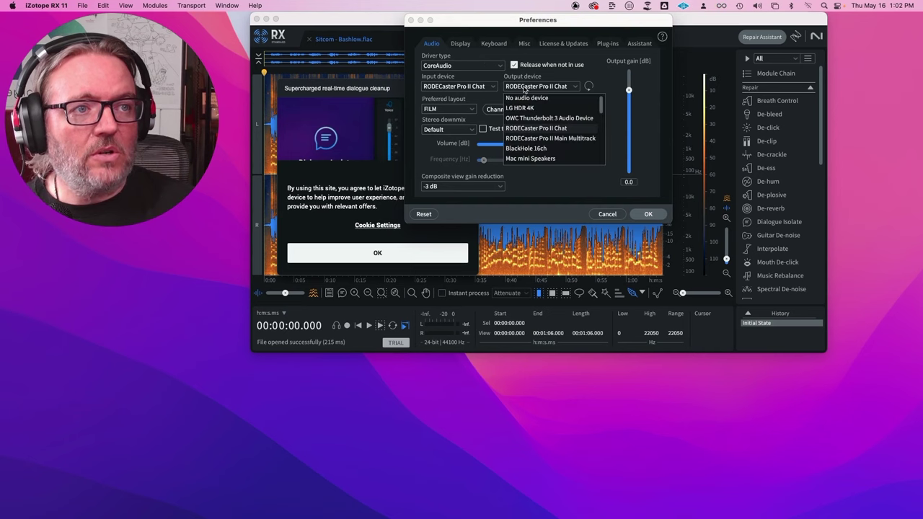
left_click(562, 138)
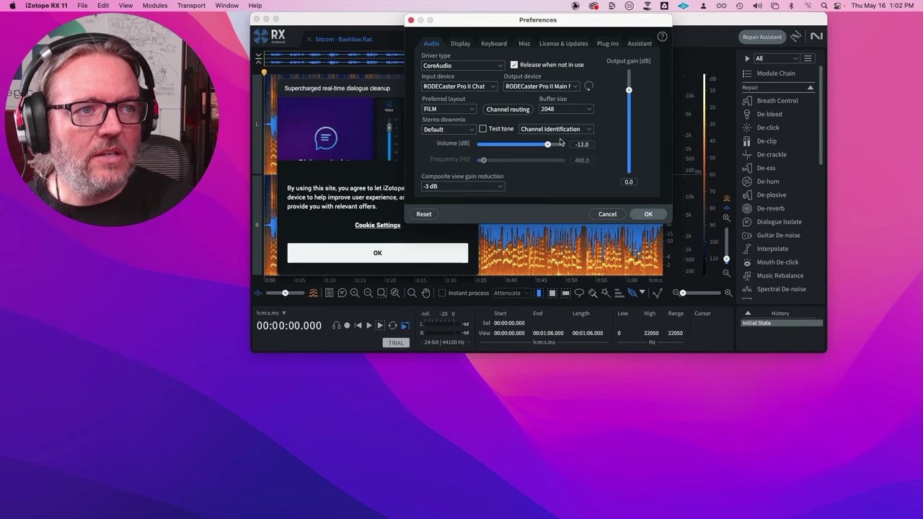
left_click(649, 215)
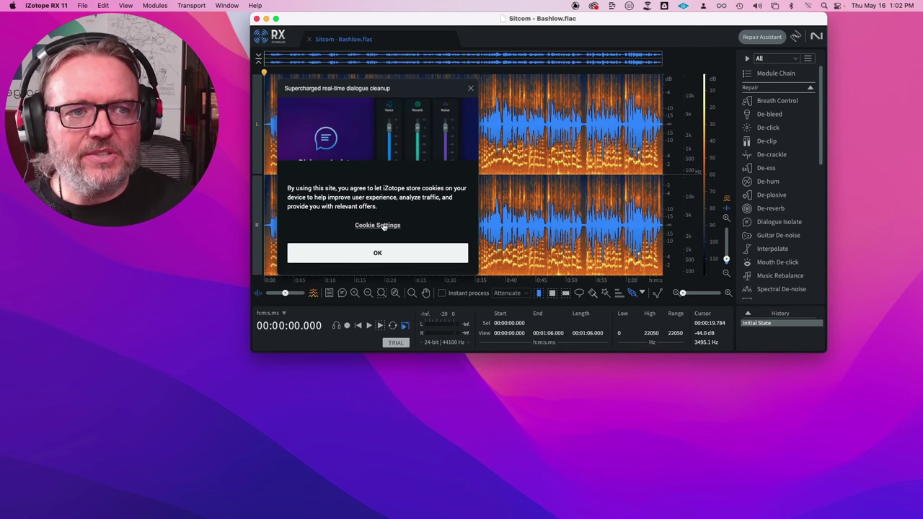
Step: Open the cookie settings in the What's New tour and turn off Targeting Cookies
left_click(371, 227)
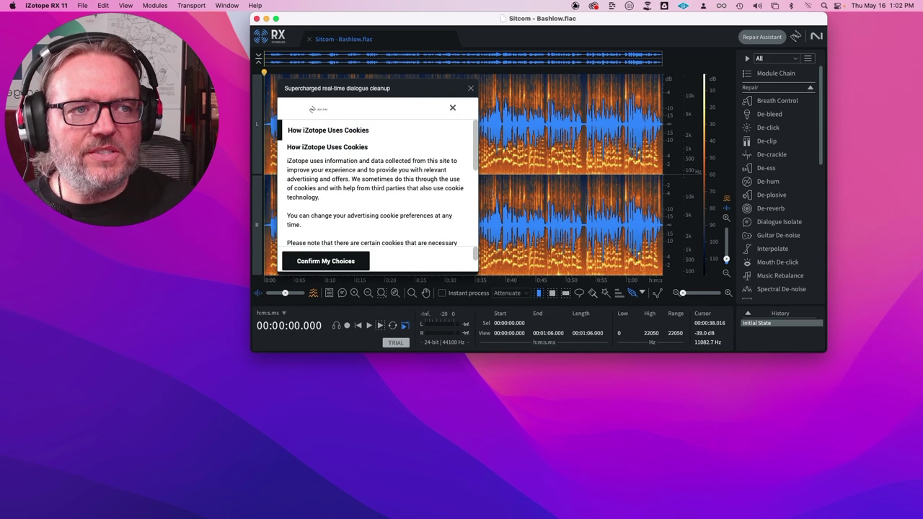
left_click_drag(476, 151, 476, 231)
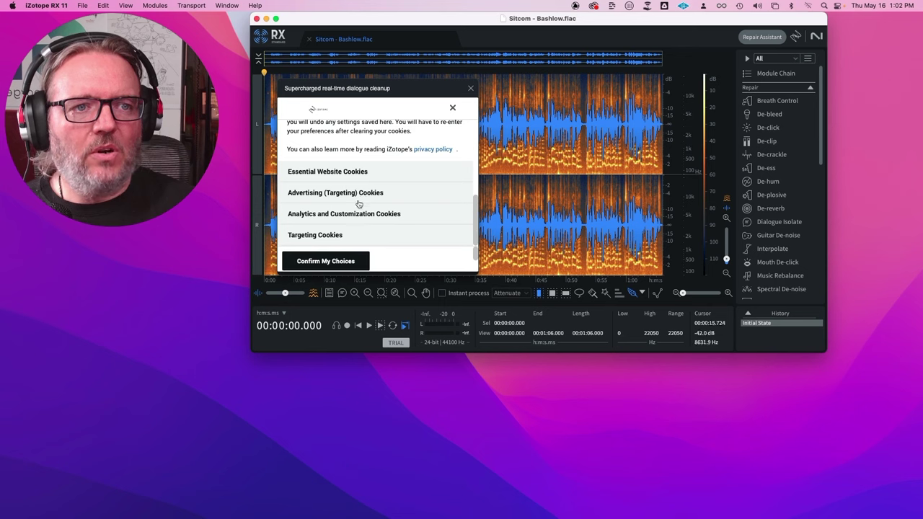
left_click(327, 172)
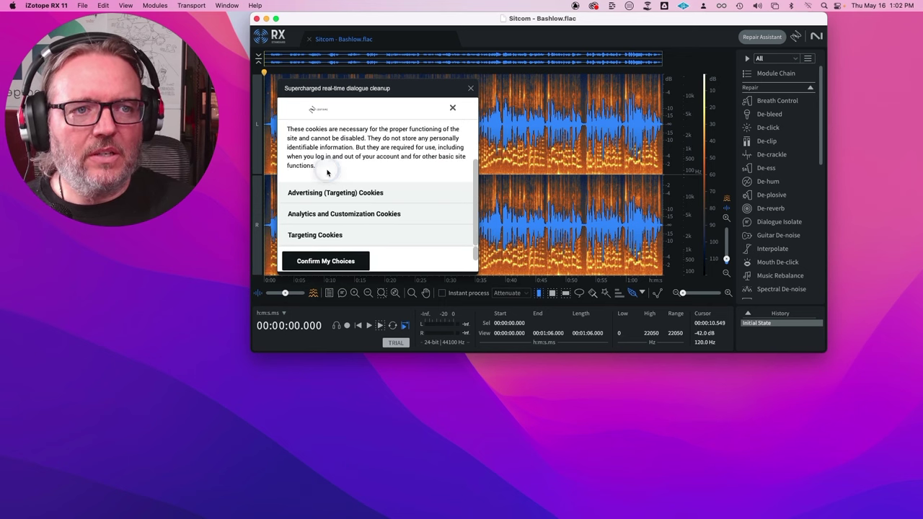
scroll(357, 182, "up", 3)
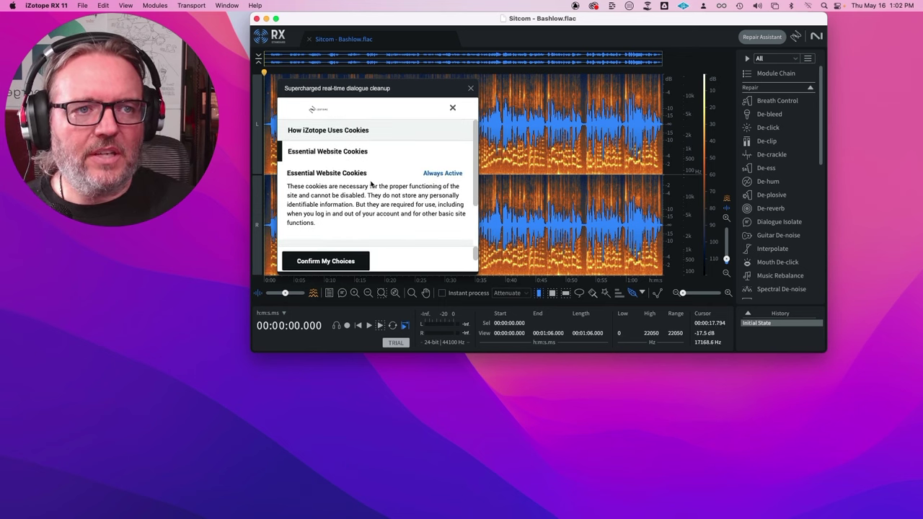
scroll(343, 202, "down", 3)
left_click(355, 233)
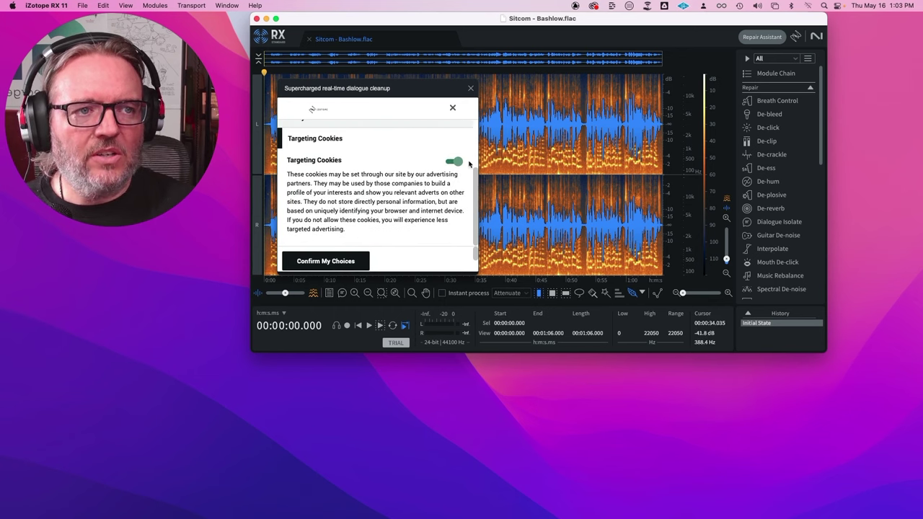
left_click(453, 160)
Step: Turn off Analytics and Customization Cookies and confirm the cookie choices
scroll(447, 163, "up", 1)
scroll(436, 165, "up", 1)
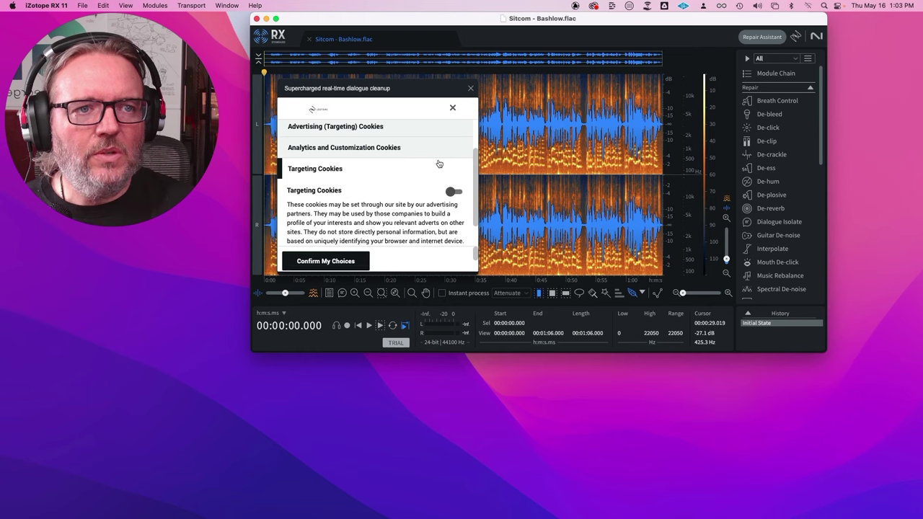
left_click(433, 148)
left_click(453, 175)
scroll(451, 169, "up", 3)
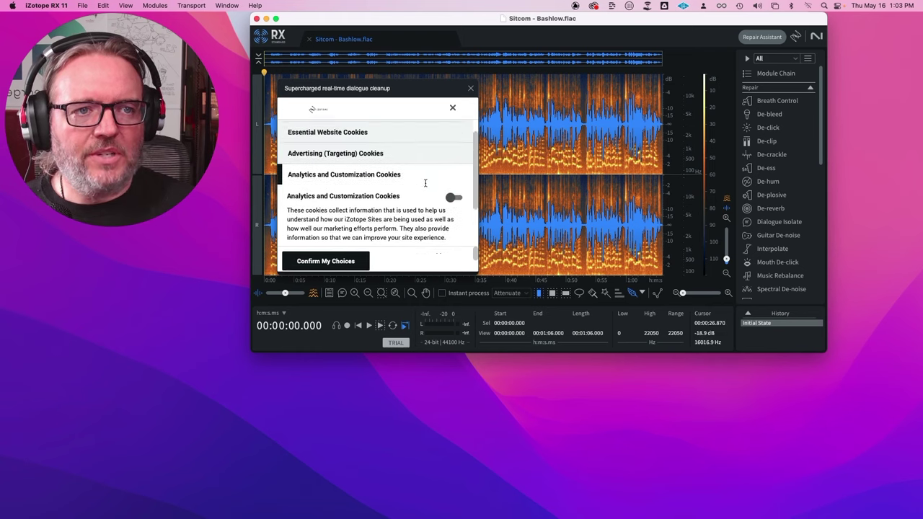
left_click(447, 157)
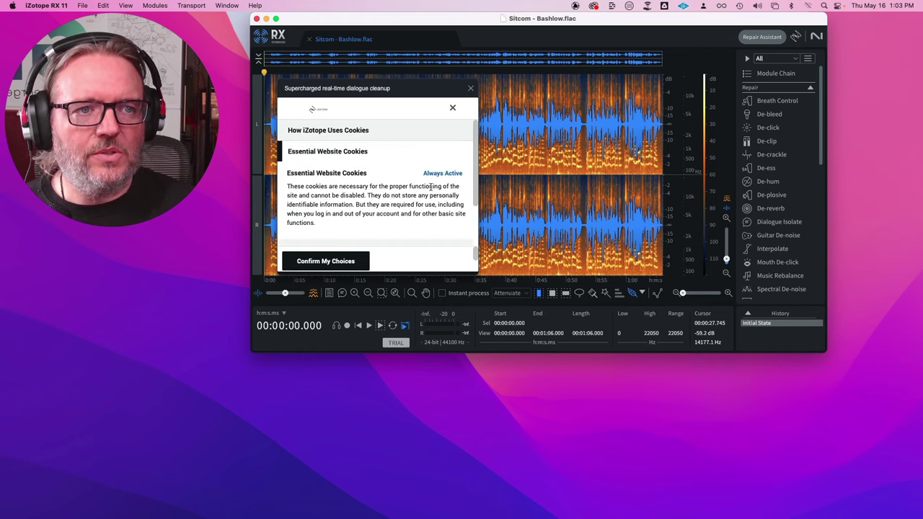
scroll(430, 187, "down", 2)
left_click(330, 259)
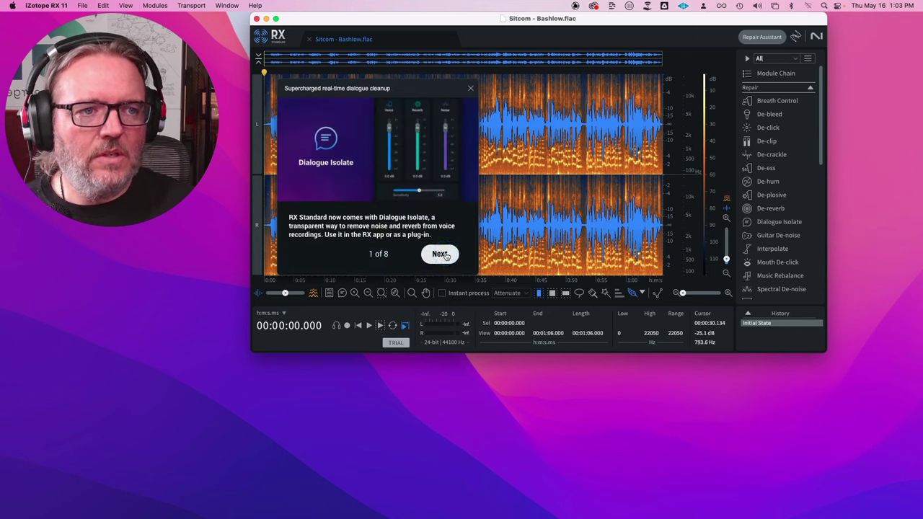
Step: Read through the eight What's New slides, from Dialogue Isolate to Mid/Side Display, and close the tour
left_click(441, 254)
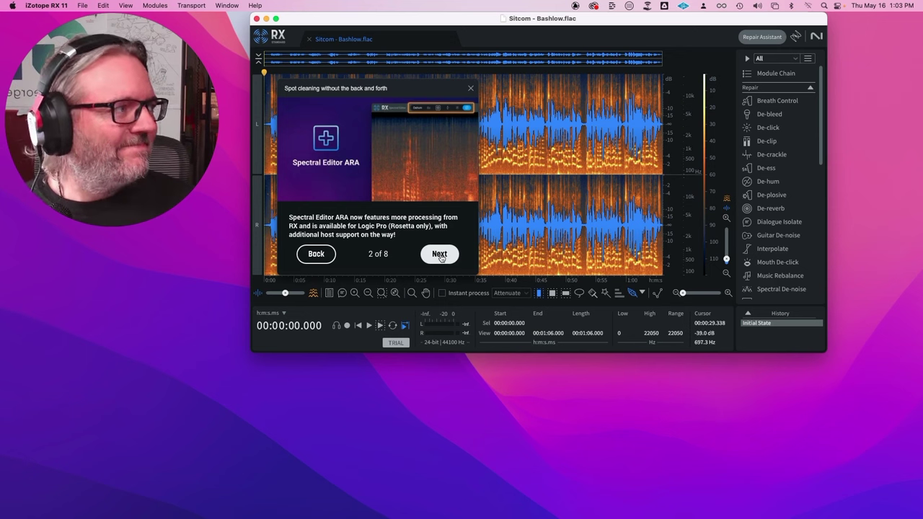
left_click(441, 256)
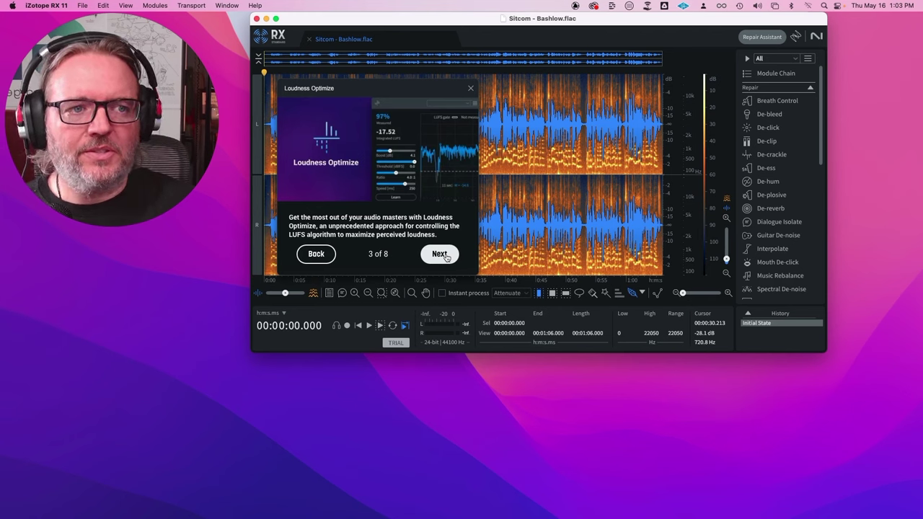
left_click(444, 257)
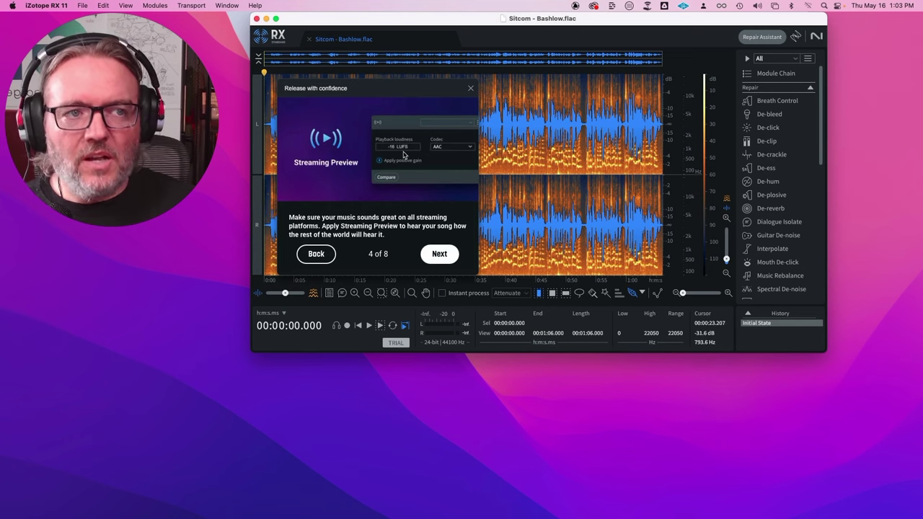
left_click(438, 257)
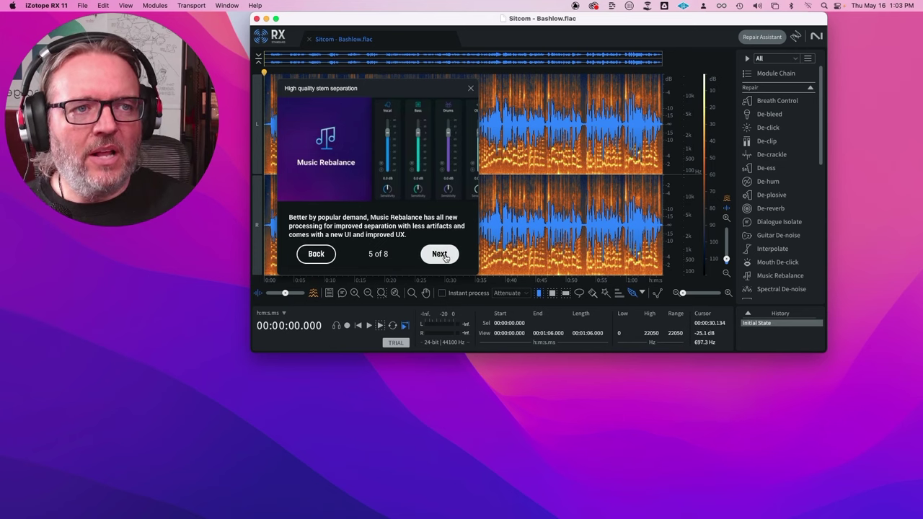
left_click(443, 257)
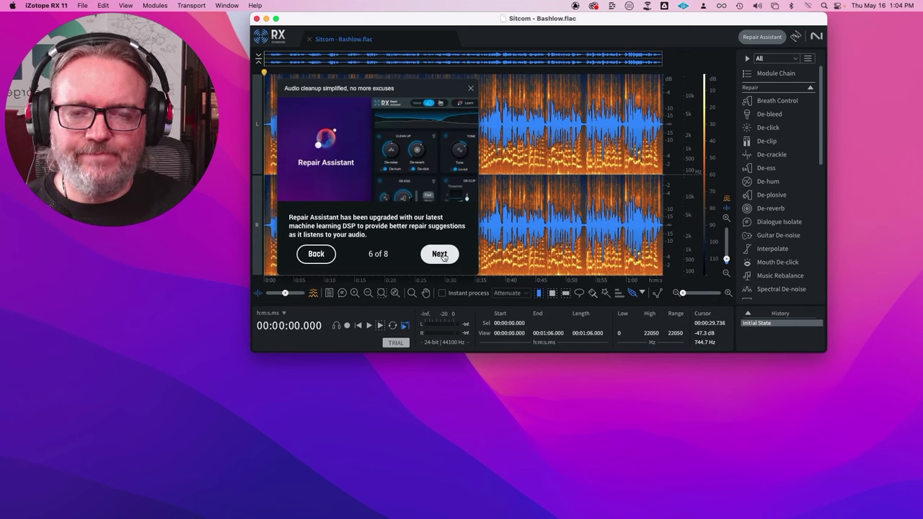
left_click(439, 256)
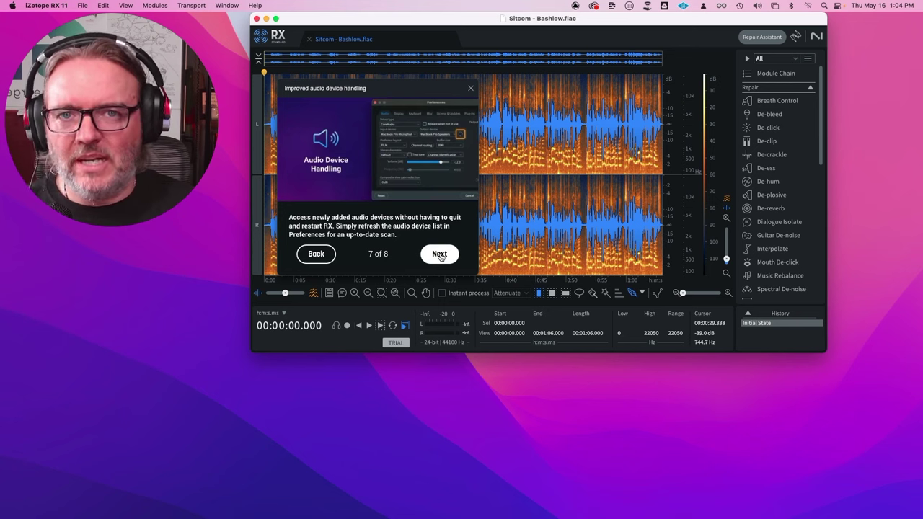
left_click(440, 256)
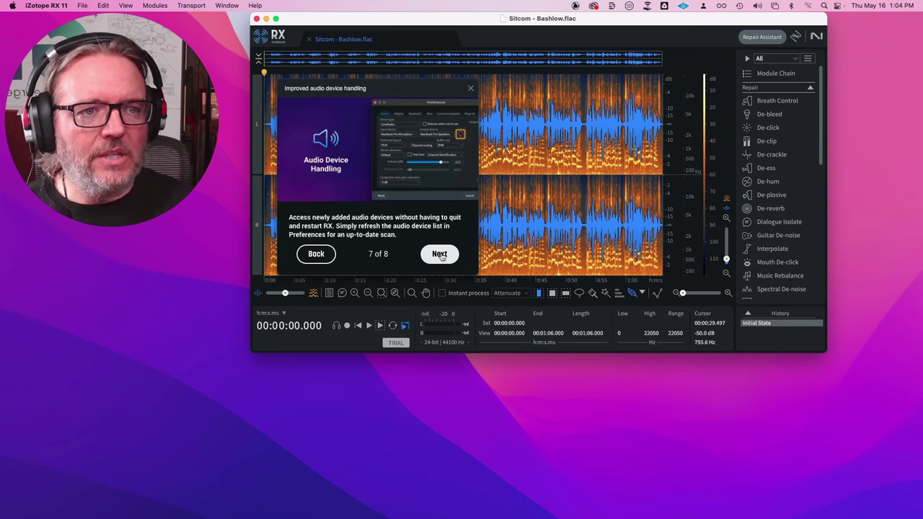
left_click(440, 255)
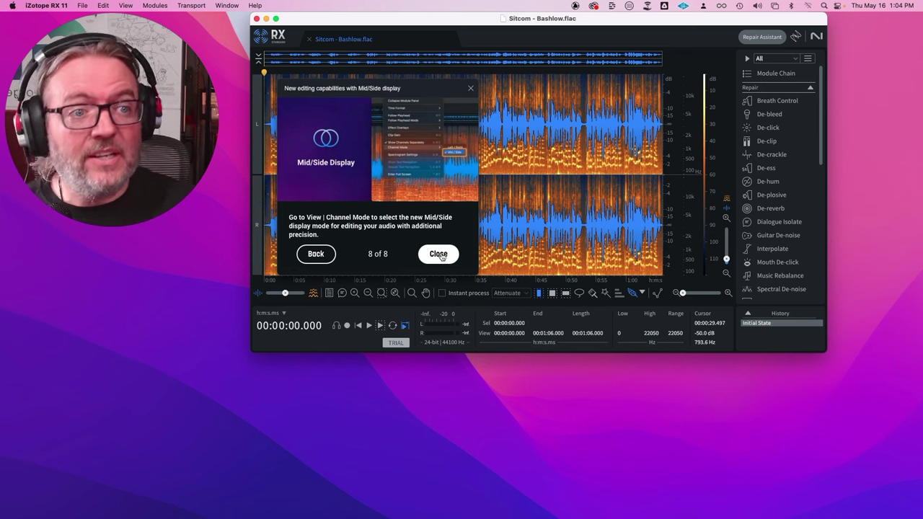
left_click(444, 258)
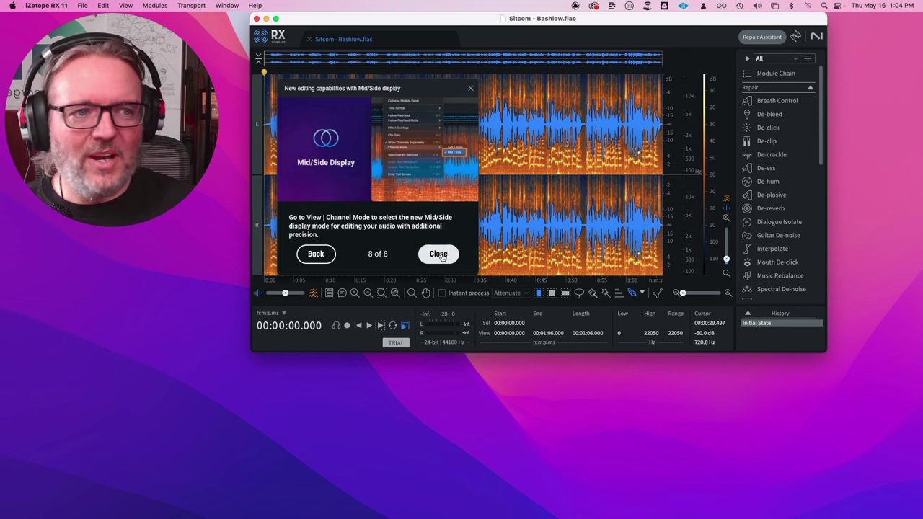
left_click(438, 254)
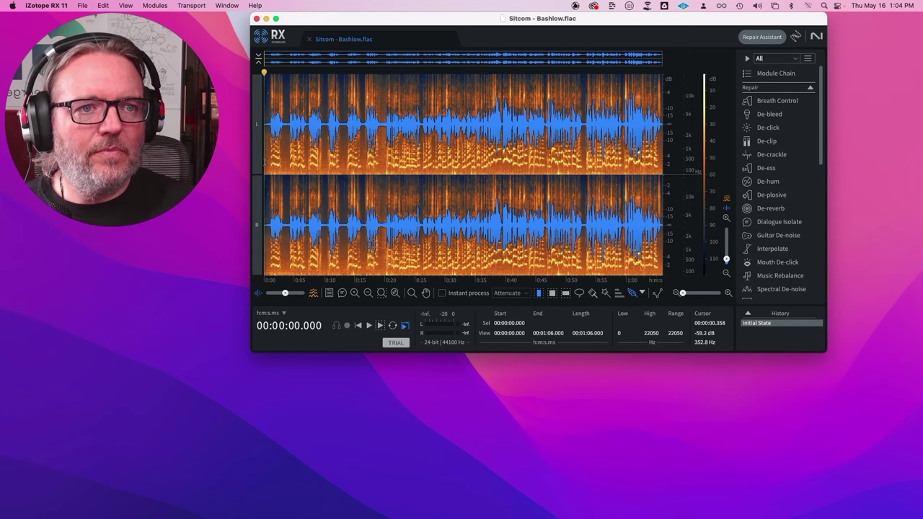
Step: Play Sitcom - Bashlow.flac from just after its start and stop playback about 10 seconds in
left_click(268, 163)
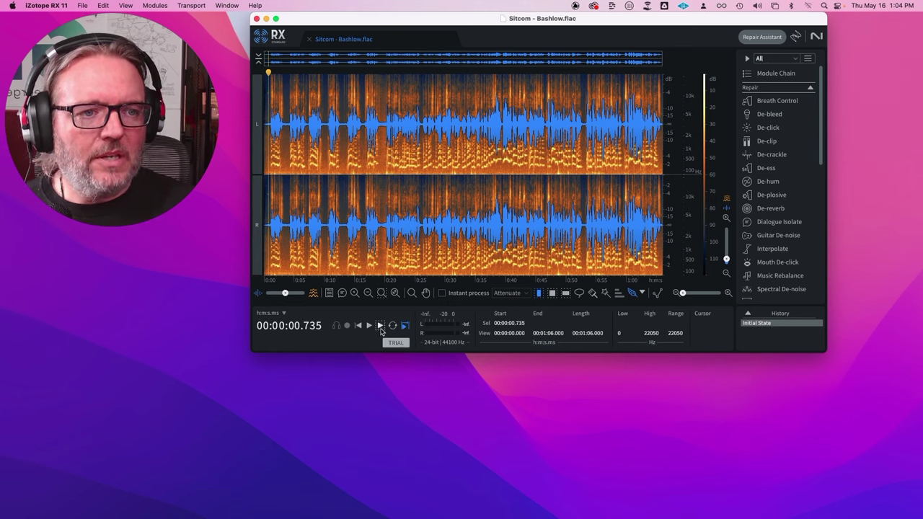
left_click(369, 325)
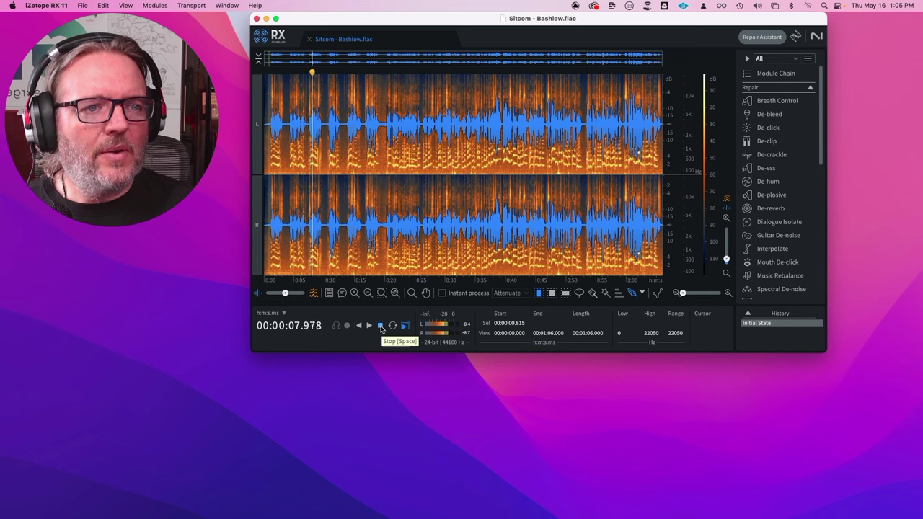
left_click(381, 326)
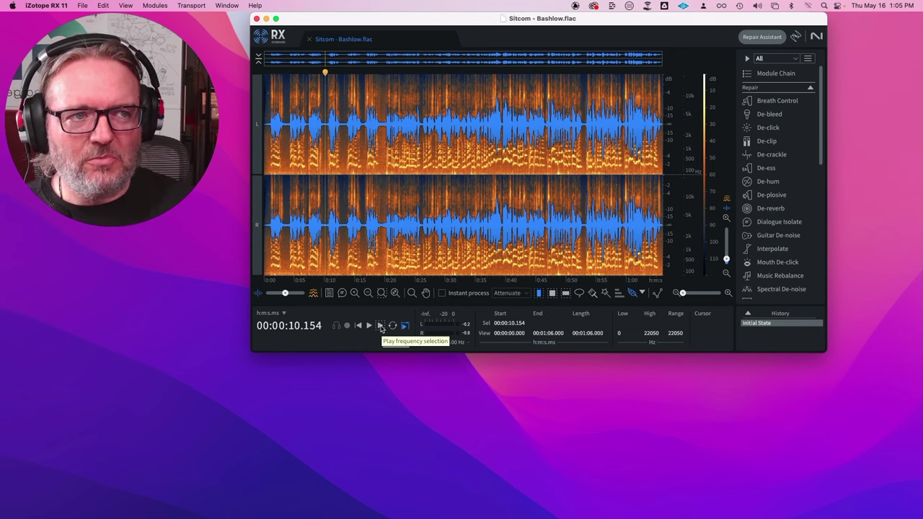
Step: Enlarge the editor window's height and look through the list of Repair and Utility modules
left_click_drag(688, 22, 680, 23)
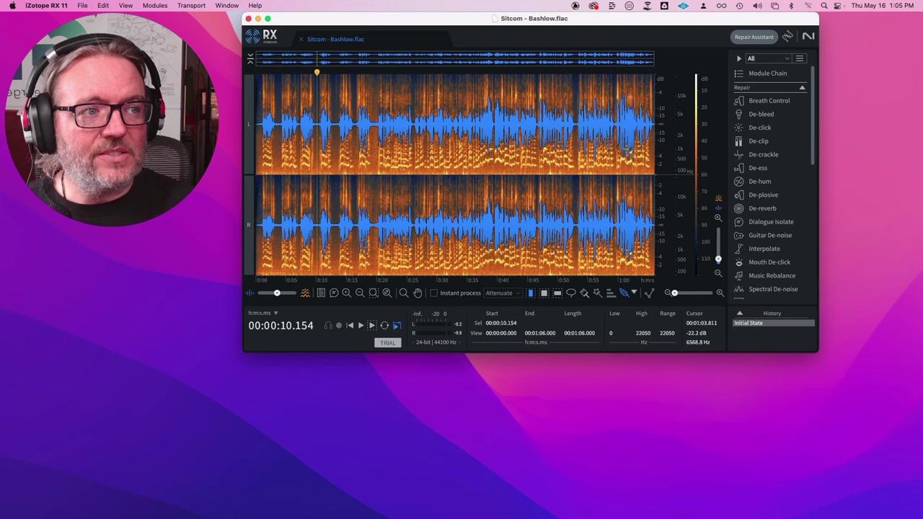
left_click_drag(814, 354, 818, 418)
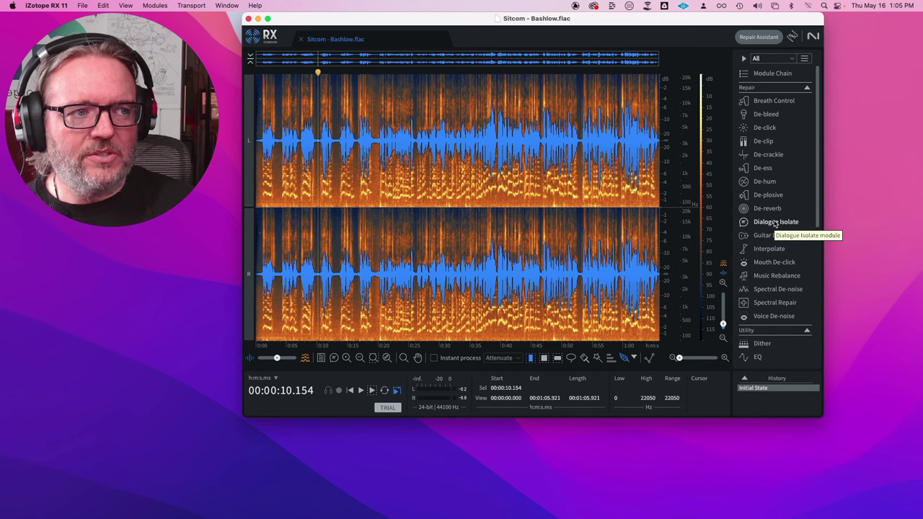
scroll(776, 227, "down", 3)
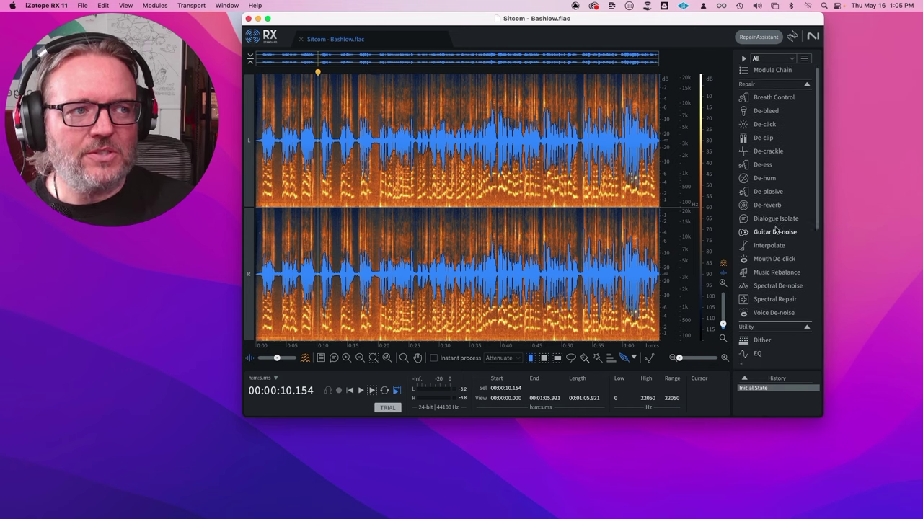
scroll(776, 230, "down", 2)
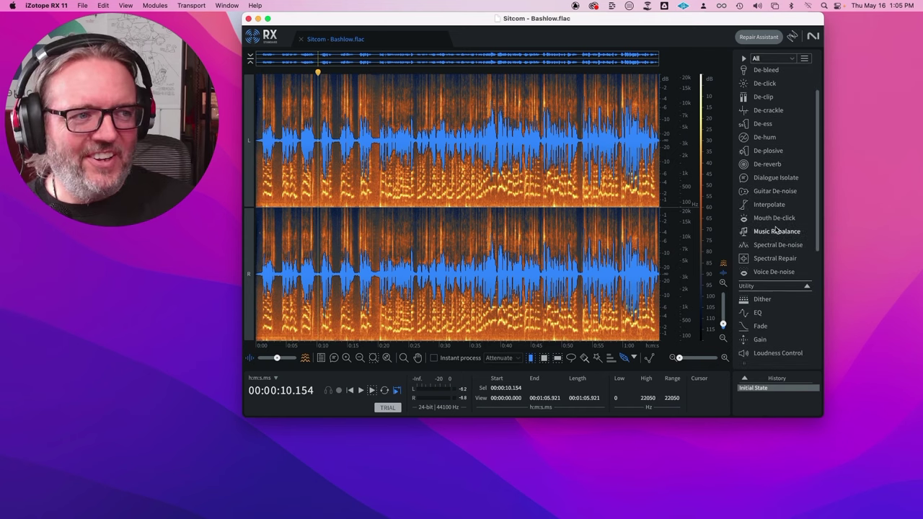
scroll(778, 247, "up", 5)
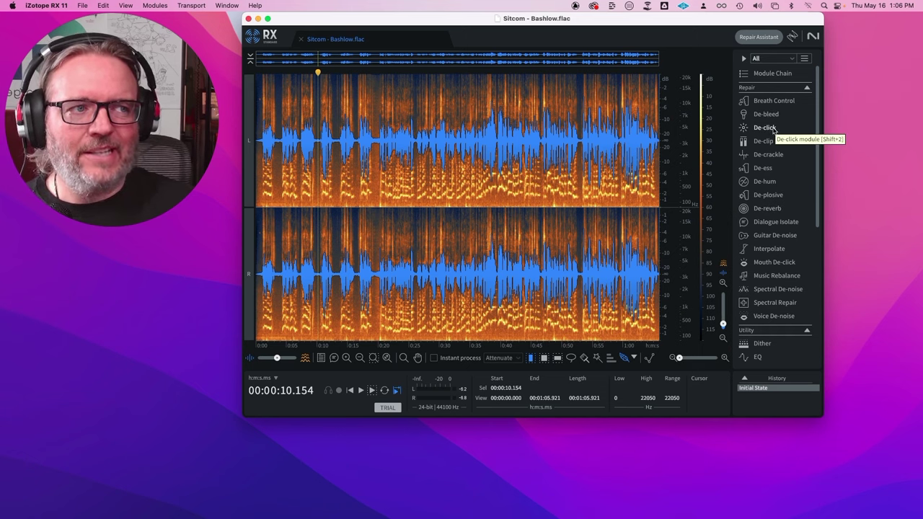
Step: Open the Mouth De-click module, look over its settings, and close it without rendering
left_click(768, 264)
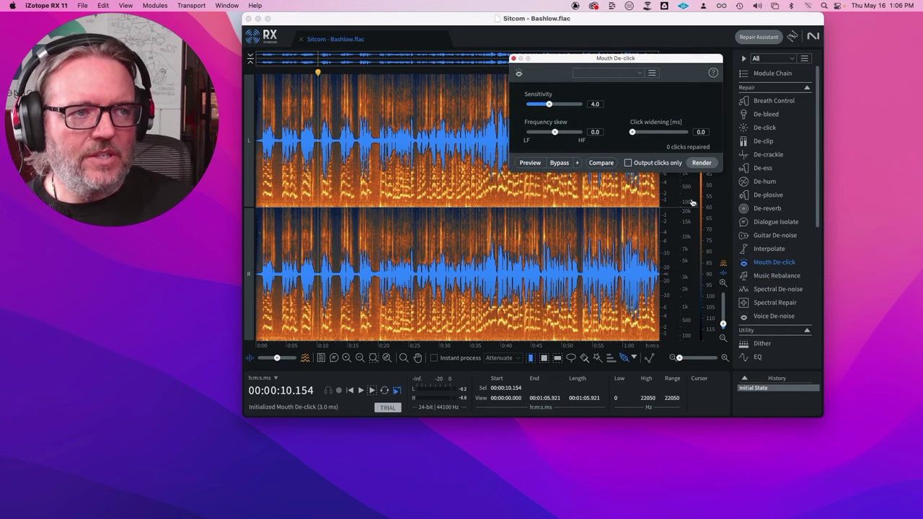
left_click_drag(610, 64, 462, 85)
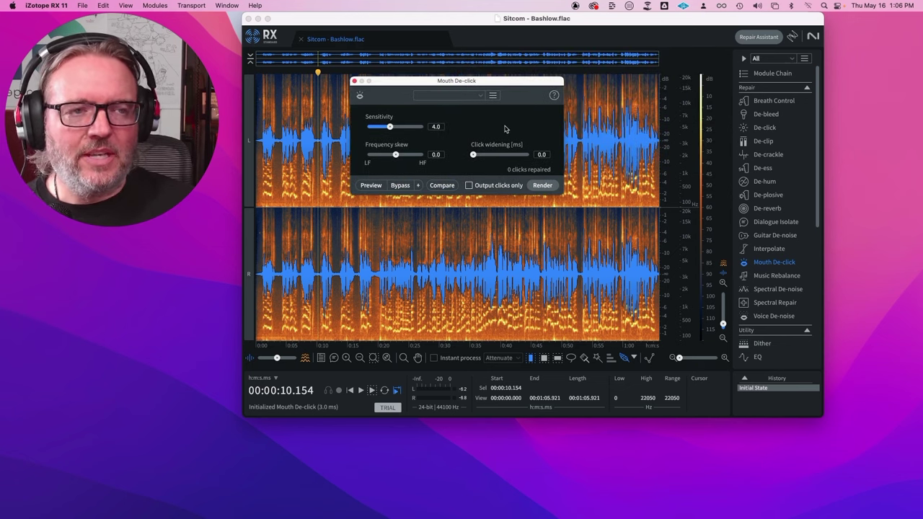
left_click_drag(534, 80, 509, 99)
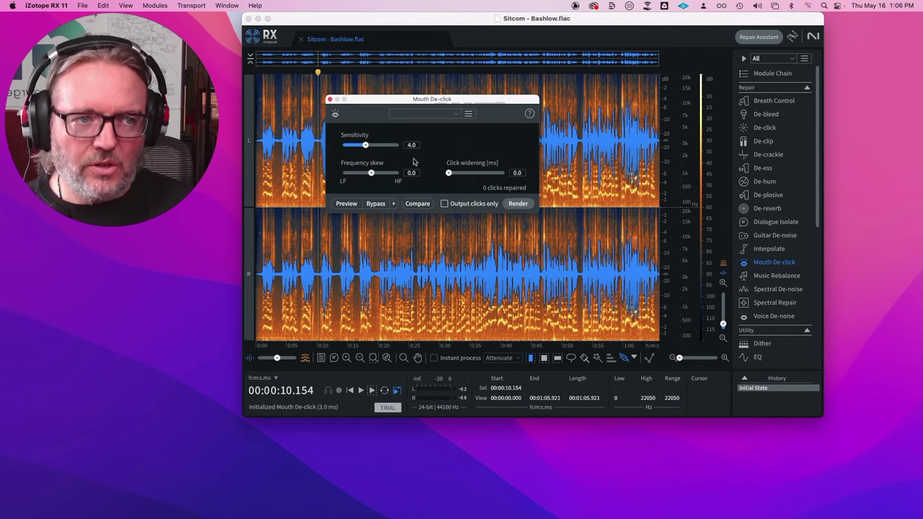
left_click(329, 99)
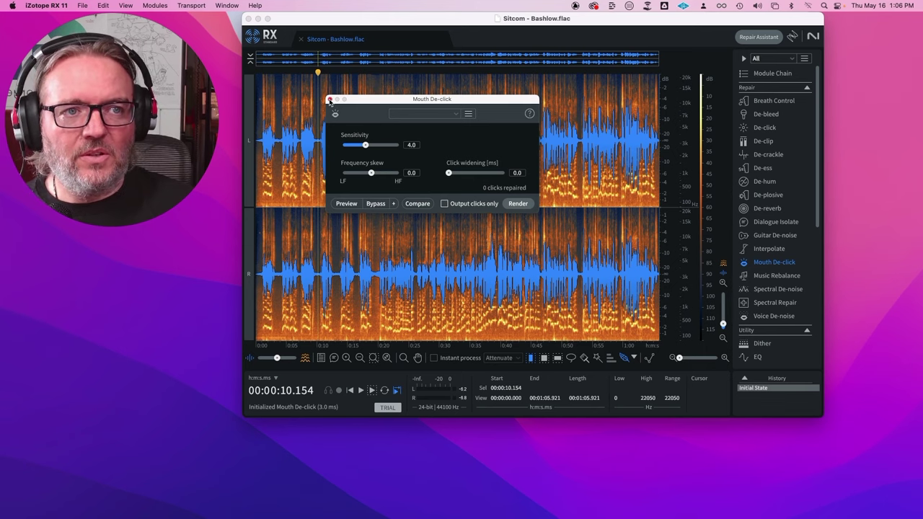
left_click(330, 99)
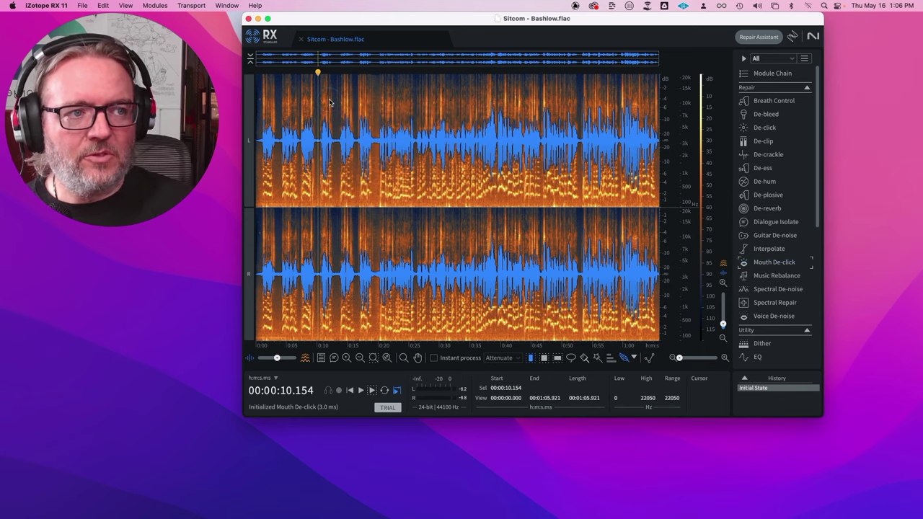
Step: Open Repair Assistant, move it off the main part of the waveform, and learn voice repair settings from the audio
left_click(757, 36)
left_click_drag(443, 125, 714, 166)
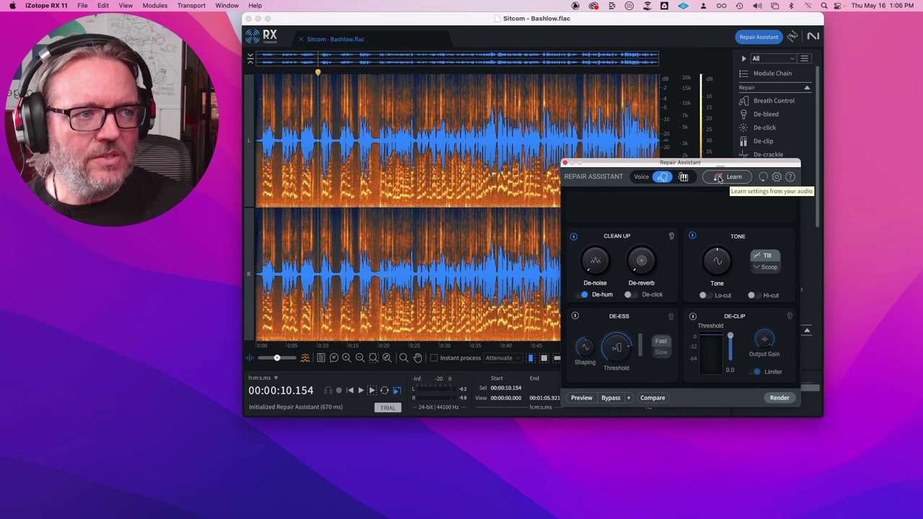
left_click(718, 178)
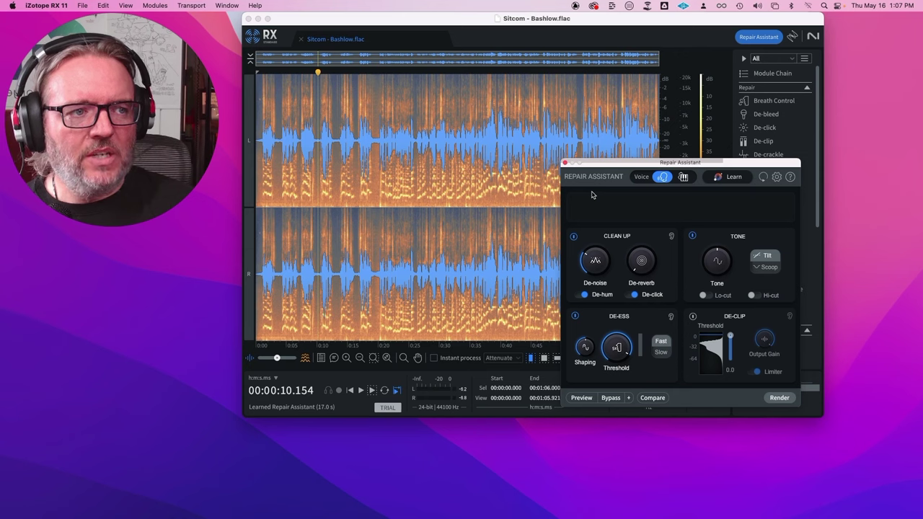
left_click_drag(652, 165, 655, 162)
Step: Preview the learned repair from the start of the file, comparing bypassed with processed sound, and stop playback
left_click(613, 393)
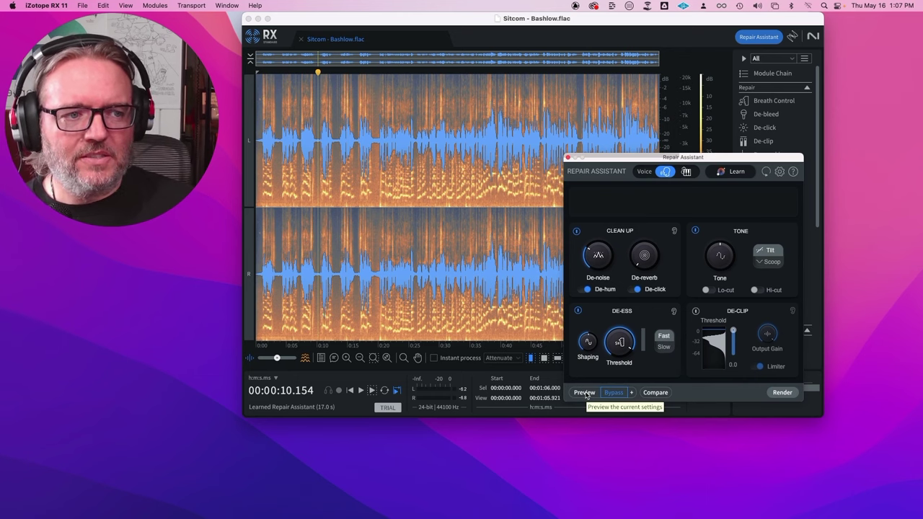
left_click(584, 393)
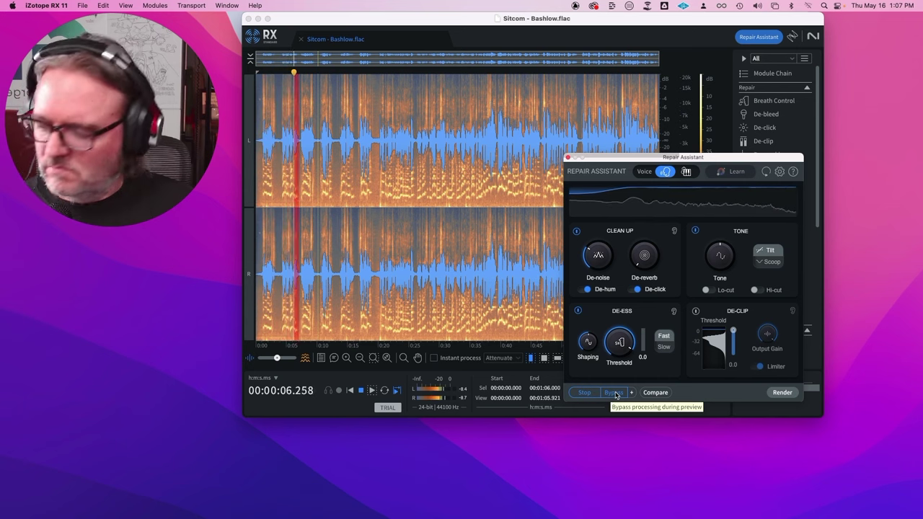
left_click(614, 392)
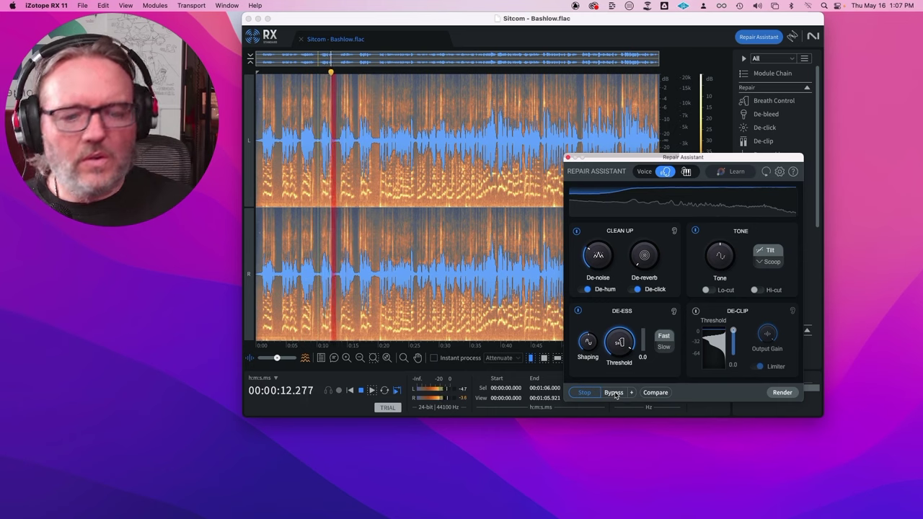
left_click(613, 392)
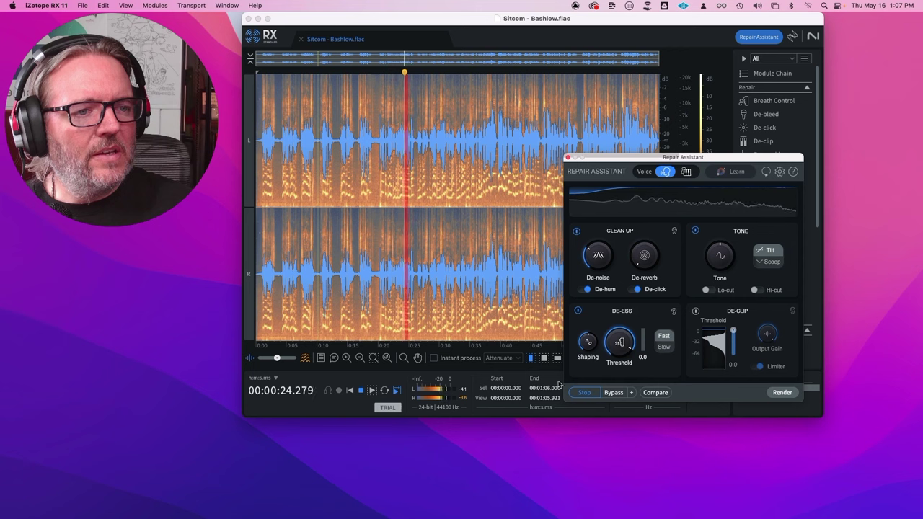
left_click(362, 390)
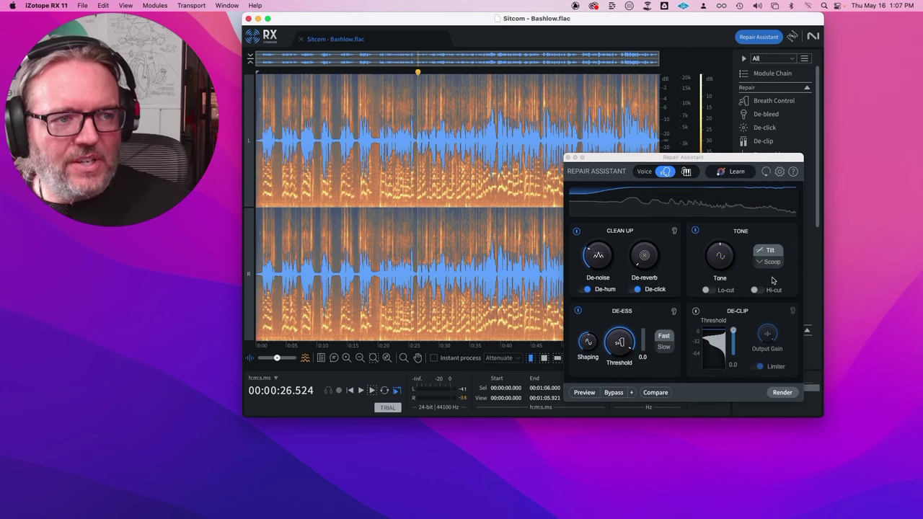
Step: Start the repair preview again and raise De-noise to 59% while listening
left_click(729, 163)
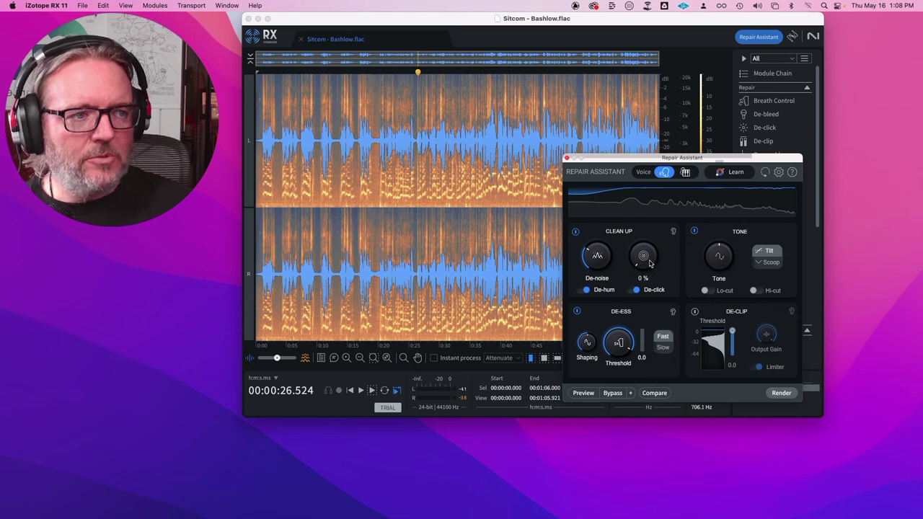
left_click(585, 396)
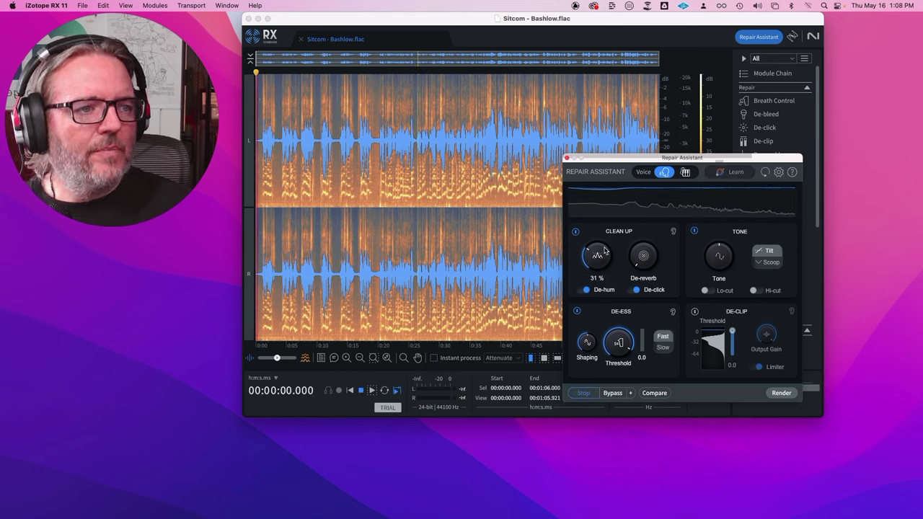
left_click_drag(599, 261, 603, 226)
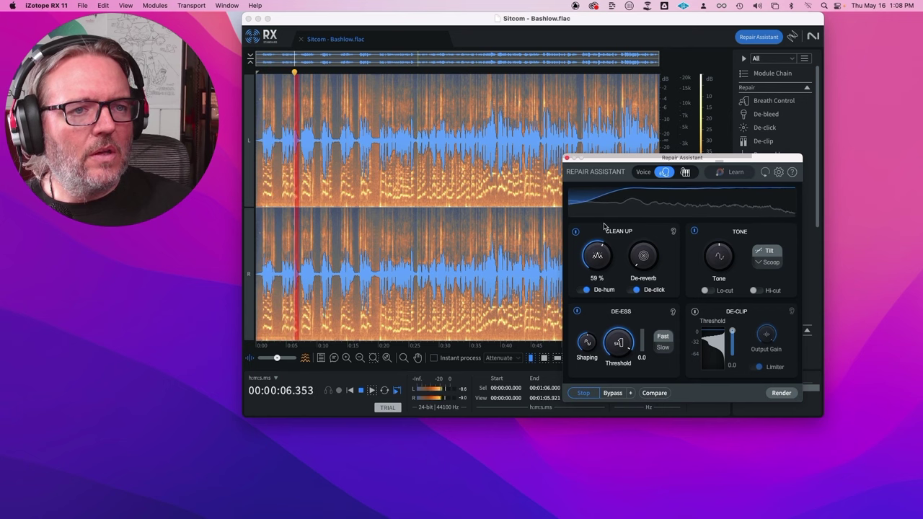
left_click_drag(604, 227, 604, 226)
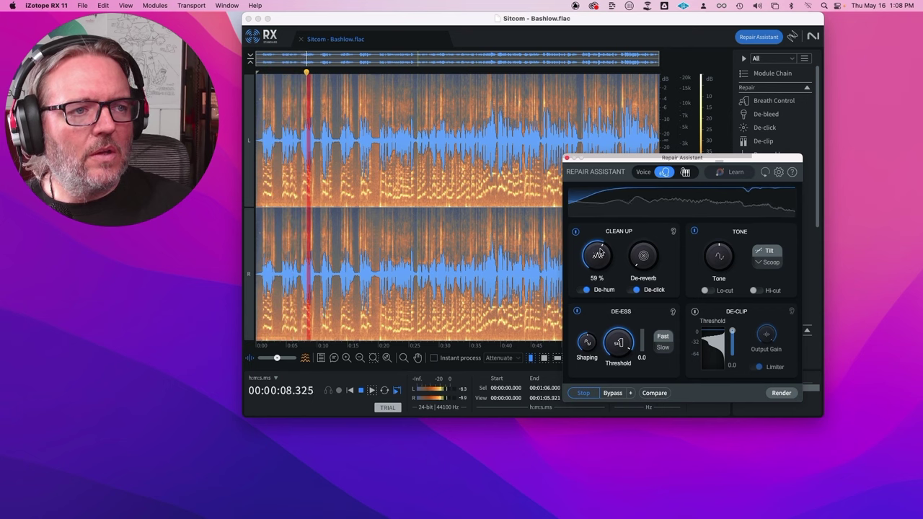
left_click_drag(601, 261, 599, 261)
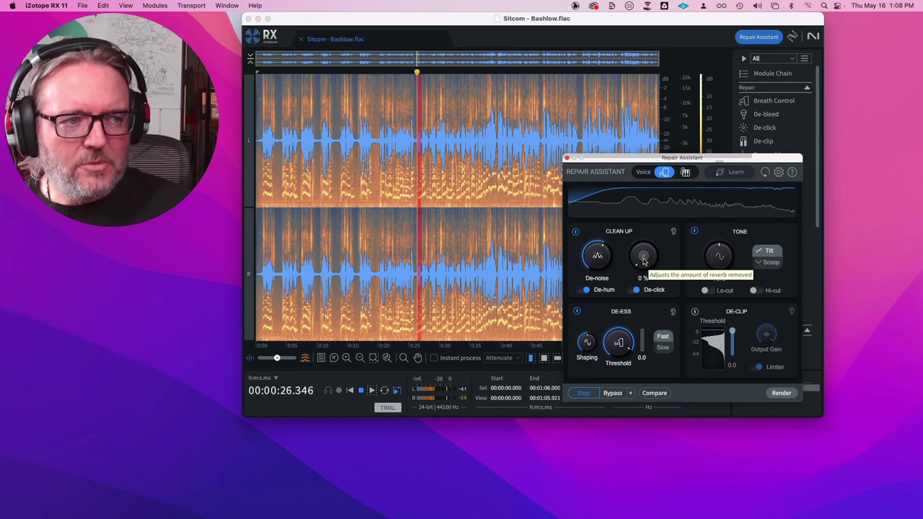
Step: Set De-reverb to 25% and turn off De-hum in the Clean Up section
left_click_drag(644, 261, 651, 230)
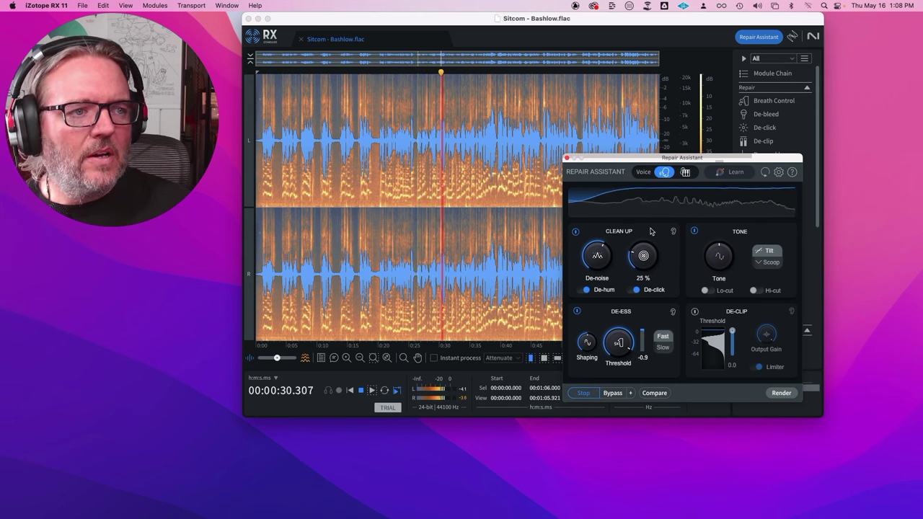
left_click(581, 290)
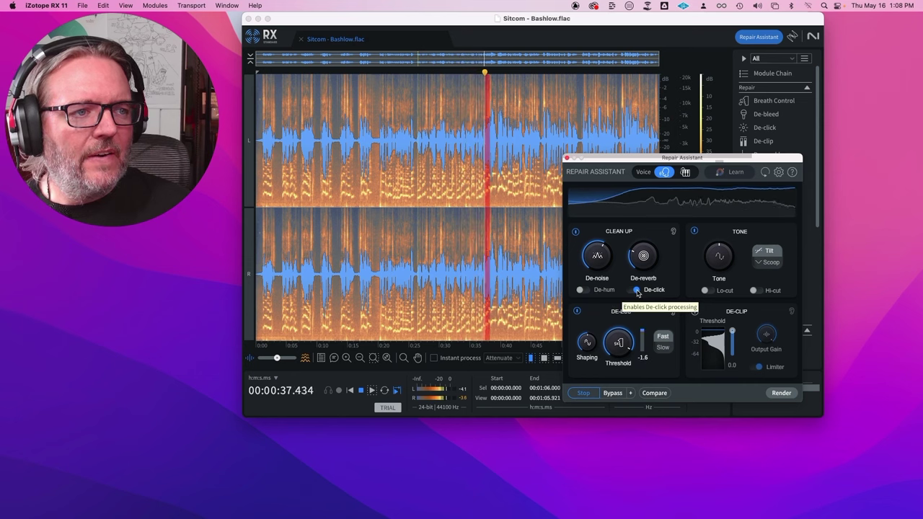
mouse_move(644, 256)
left_mouse_down()
mouse_move(653, 230)
mouse_move(638, 250)
mouse_move(646, 258)
left_mouse_up()
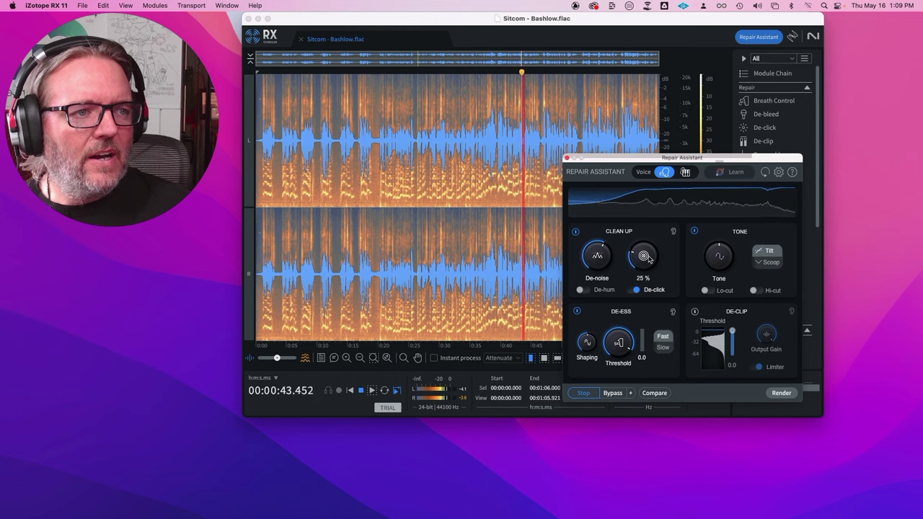
Step: Compare the preview with Clean Up off and on, leave it on, and turn off De-ess and Tone
left_click(574, 233)
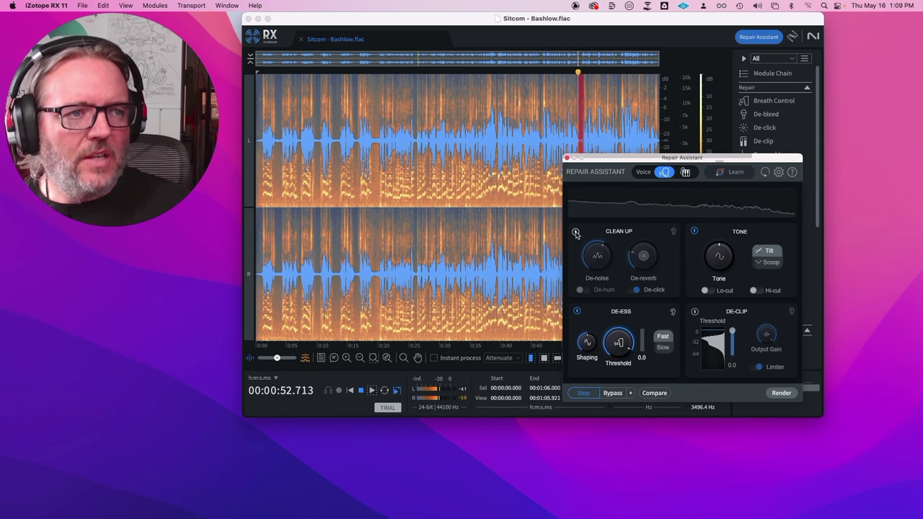
left_click(576, 232)
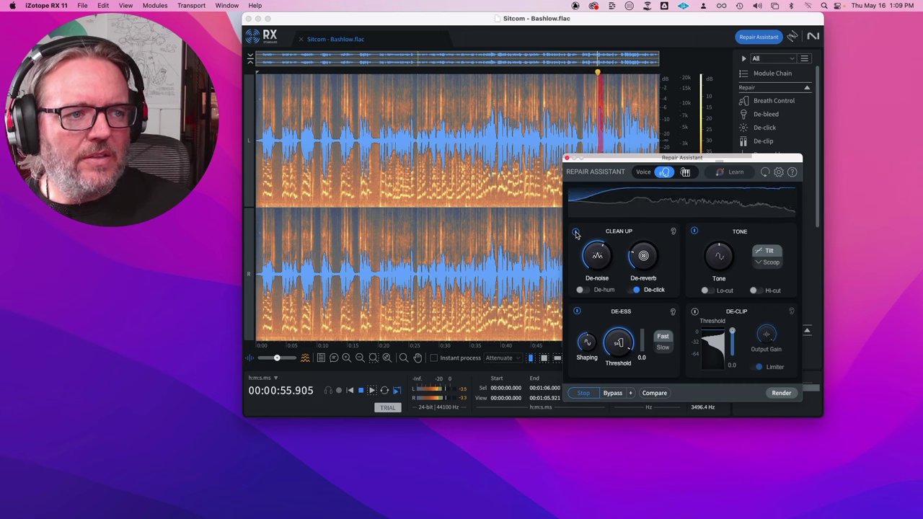
left_click(576, 312)
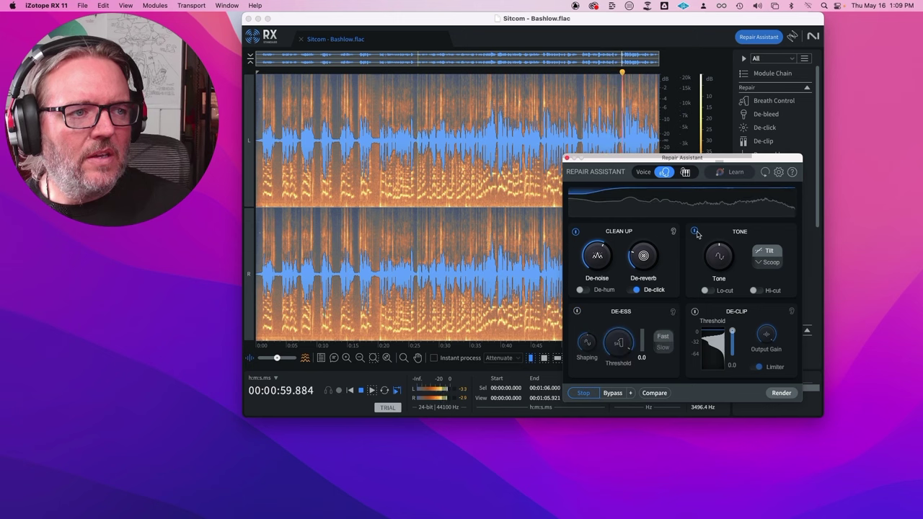
left_click(694, 232)
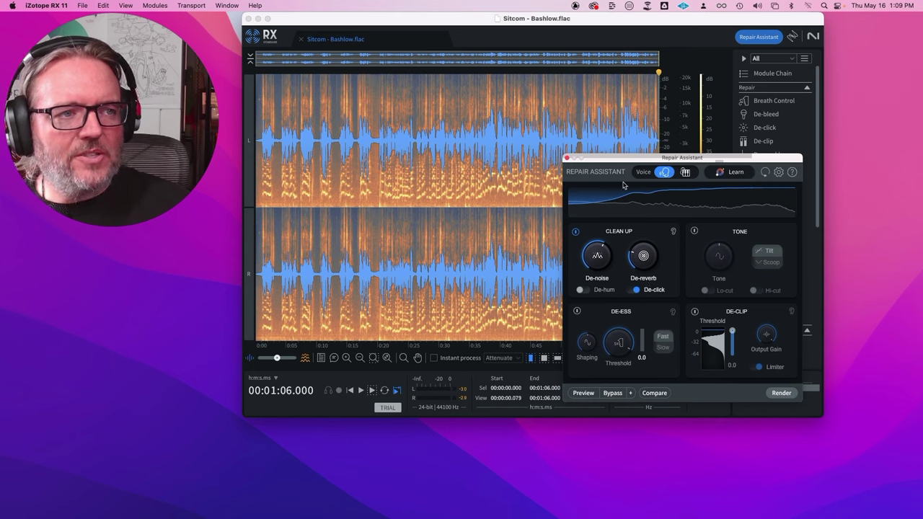
left_click_drag(631, 165, 642, 167)
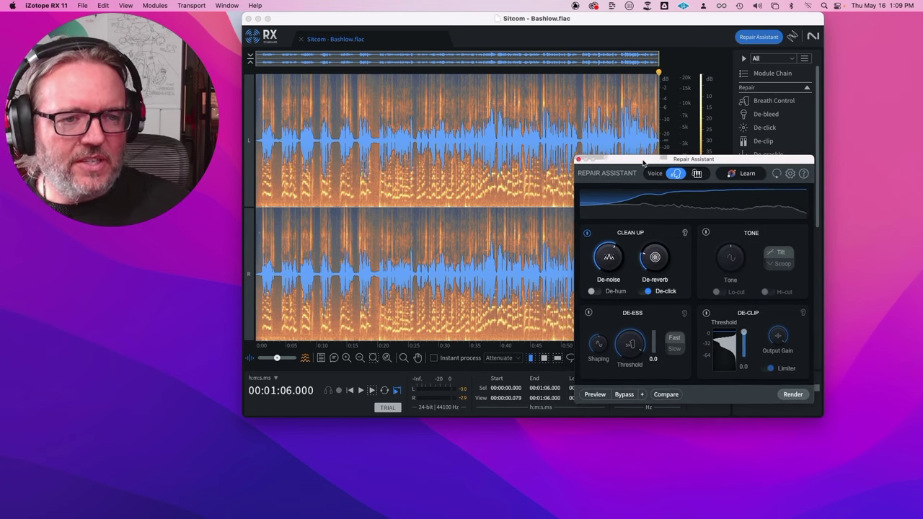
Step: Switch to Finder and select Raw-Acon-Waves-RX9-Accentize-Descript-AdobePodcast.wav in Google Drive (GTT), Gear Tests, GTT-Plugins tests
left_click(302, 200)
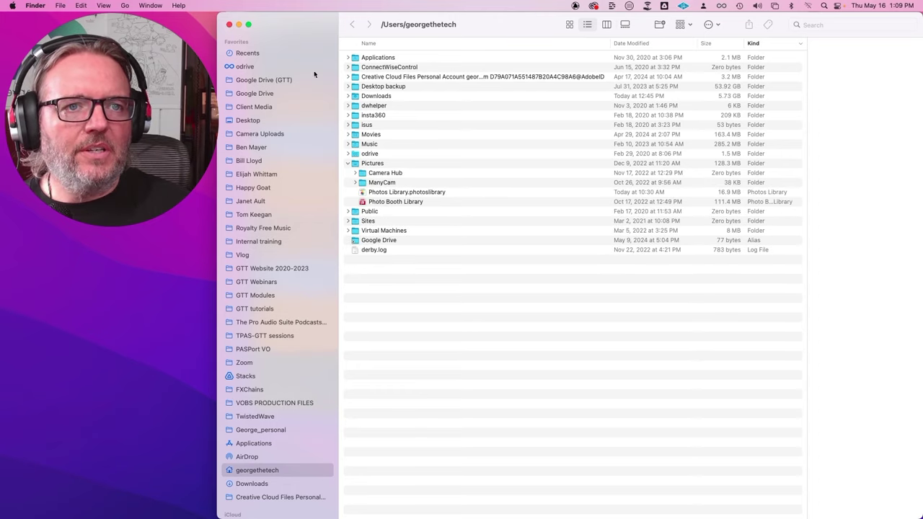
left_click(288, 80)
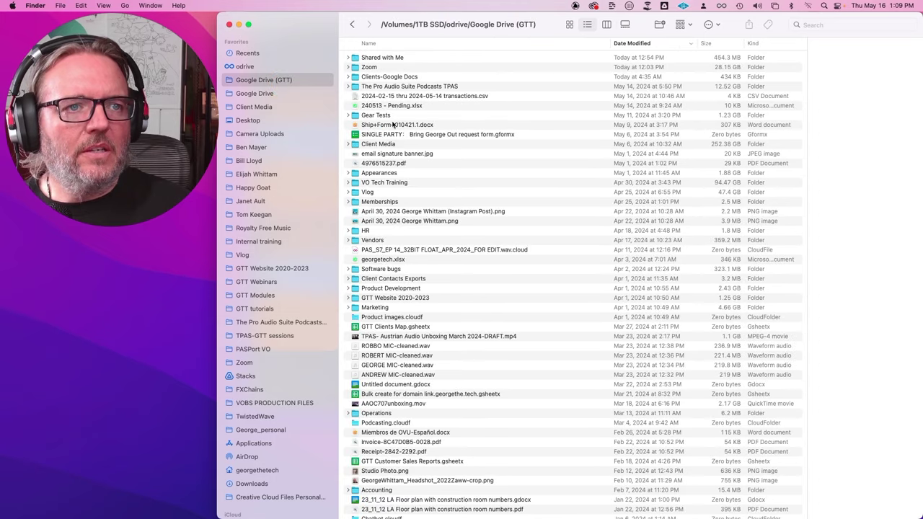
double_click(376, 115)
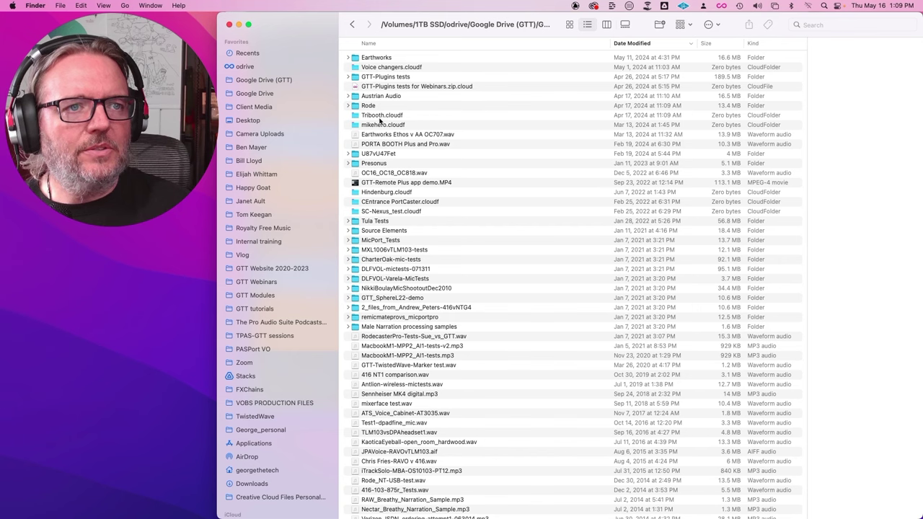
double_click(386, 78)
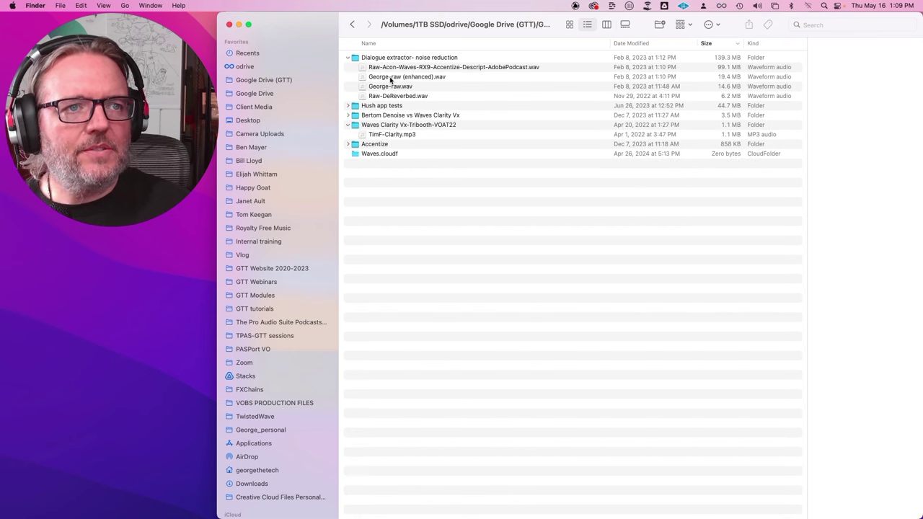
left_click(419, 68)
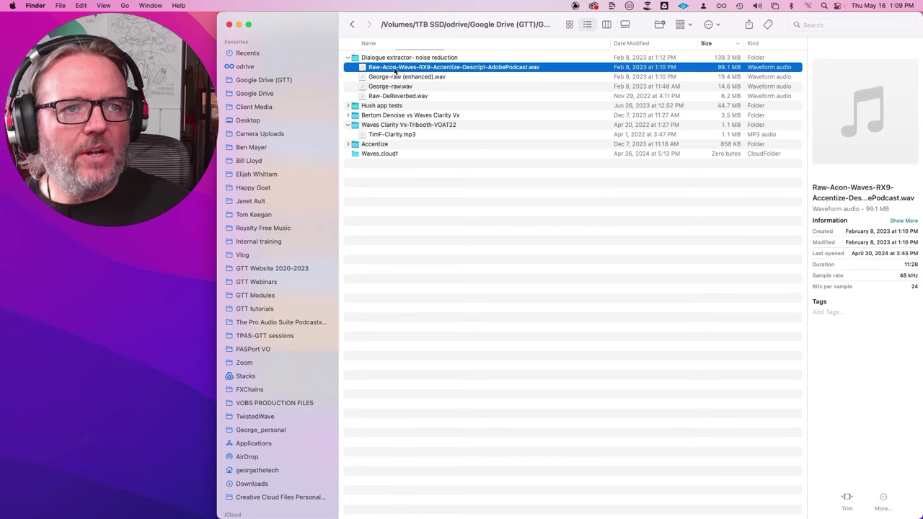
Step: Move the Finder window aside and open Raw-Acon-Waves-RX9-Accentize-Descript-AdobePodcast.wav in iZotope RX 11
left_click_drag(318, 27, 621, 124)
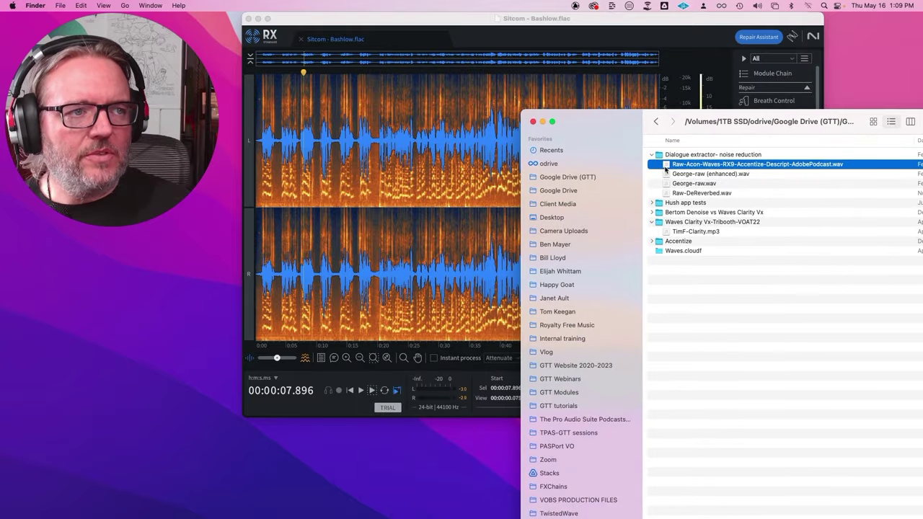
left_click_drag(666, 167, 371, 179)
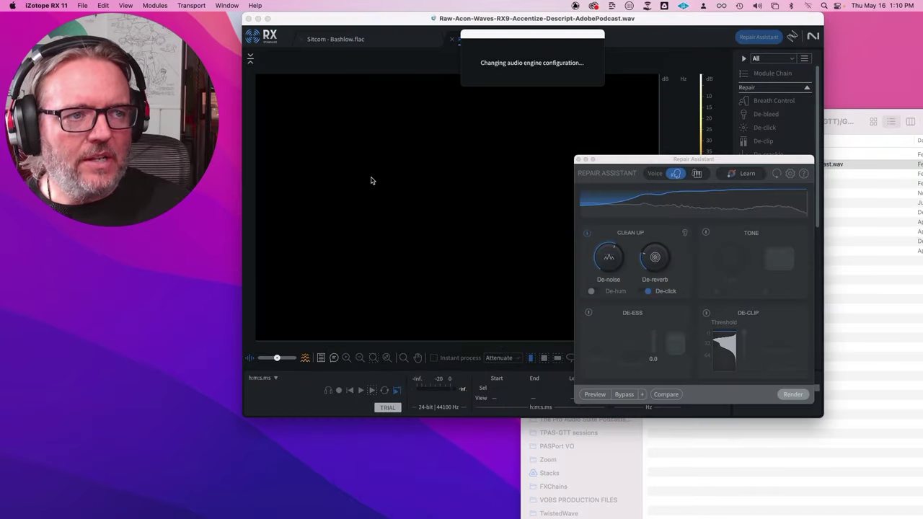
Step: Place the playhead at the very start of the recording and briefly play the opening
left_click(286, 193)
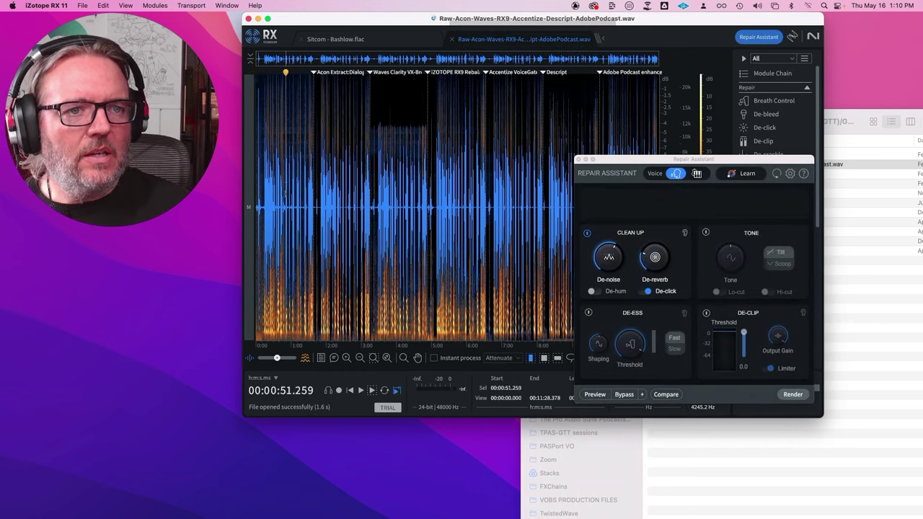
key("super+a")
left_click(312, 223)
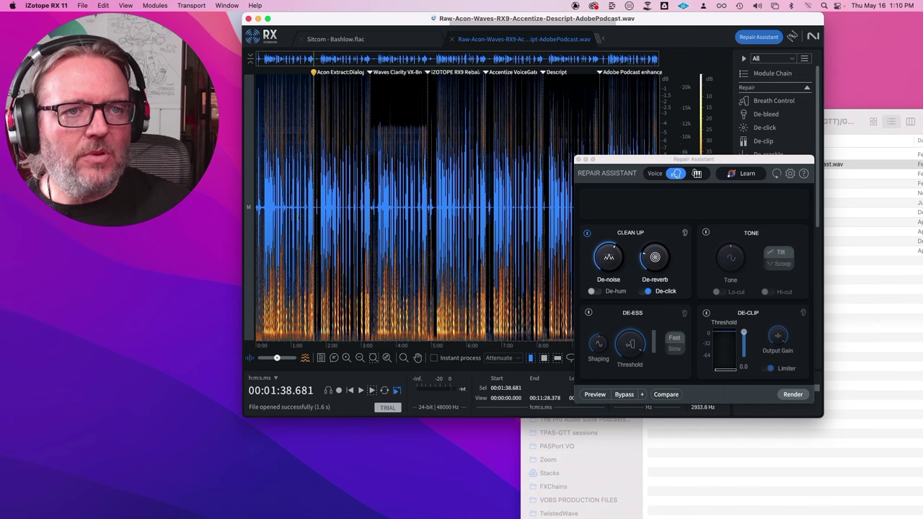
left_click(262, 205)
left_click(258, 208)
left_click(255, 208)
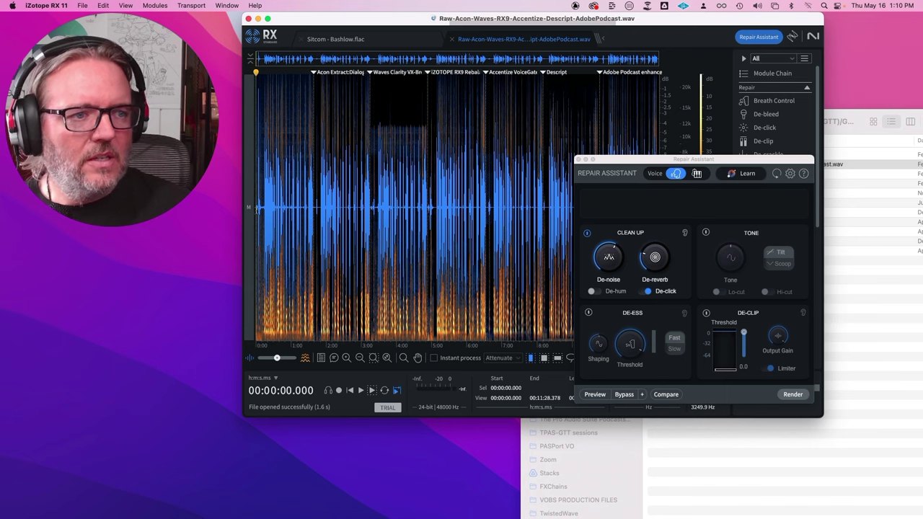
key("space")
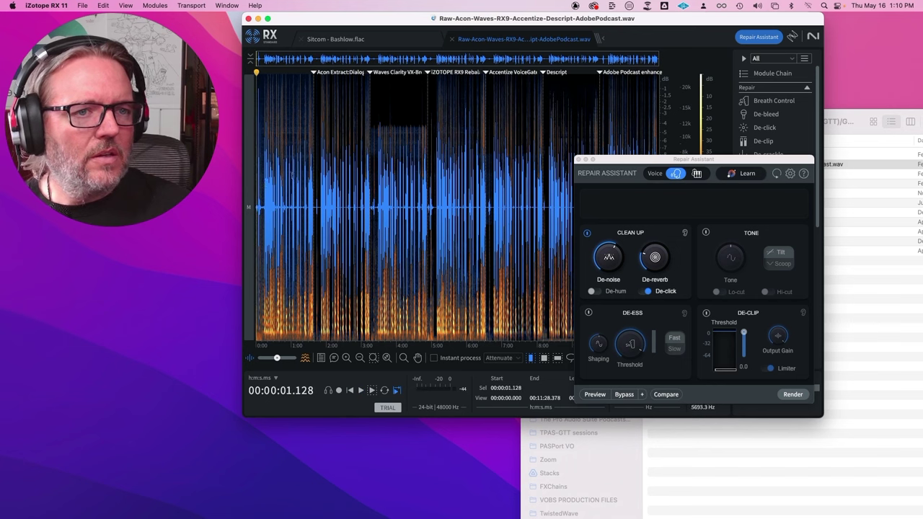
key("space")
Step: Select the raw section from the start to about 1:44, near the first marker, and run Repair Assistant's Learn on it
left_click(298, 186)
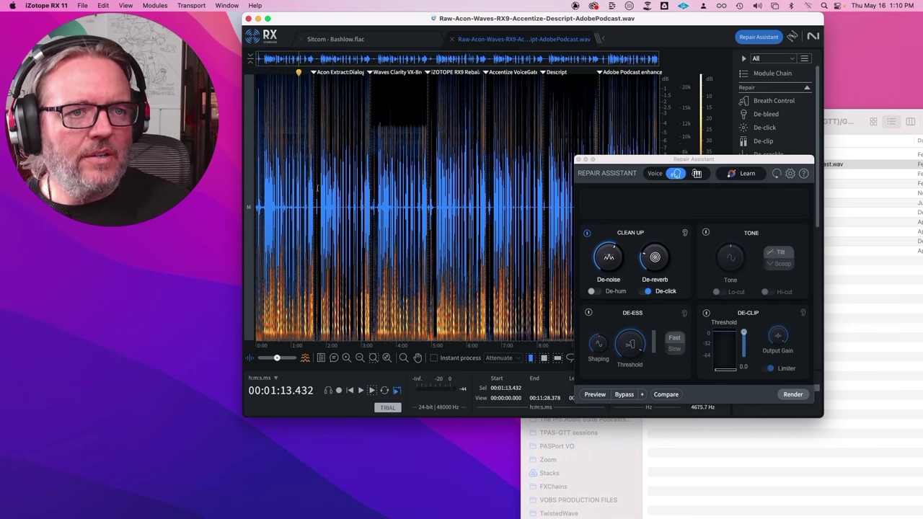
left_click_drag(313, 190, 247, 189)
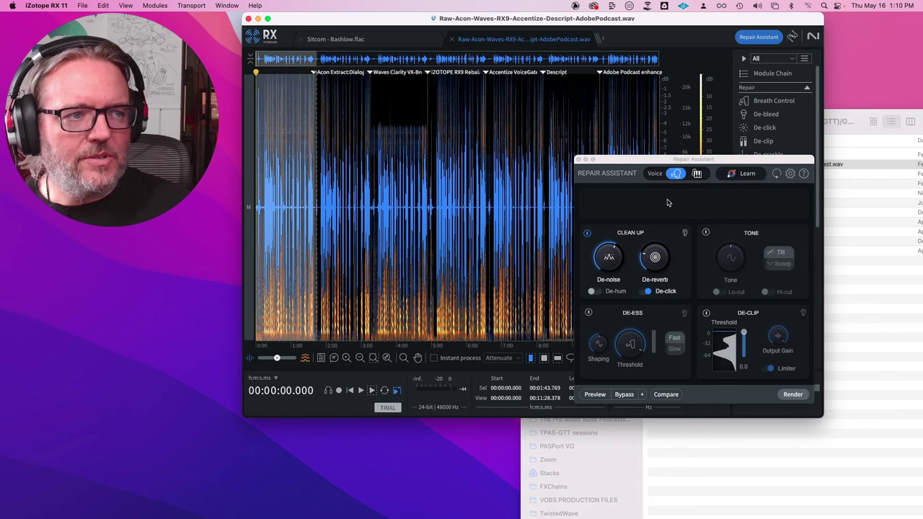
left_click(747, 178)
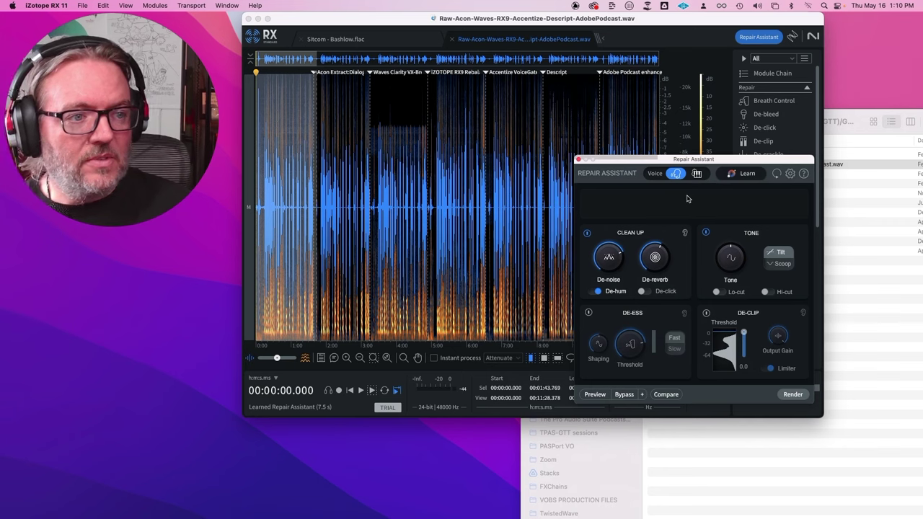
Step: Listen to the raw section with Repair Assistant bypassed, and reposition the playhead at about 0:12
left_click(624, 395)
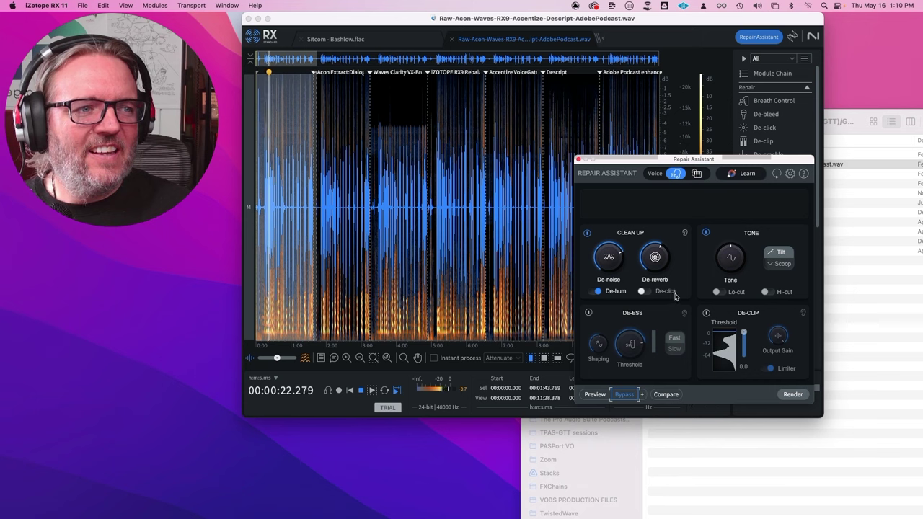
left_click(263, 208)
left_click(261, 207)
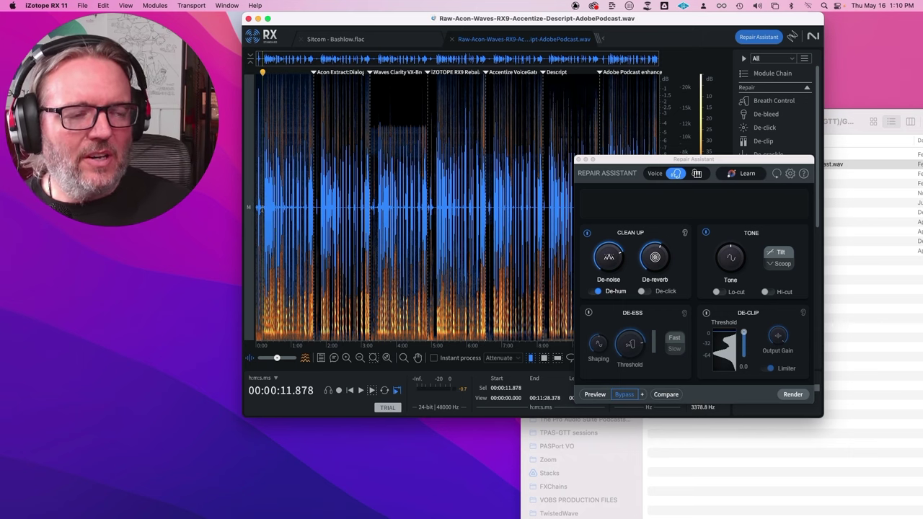